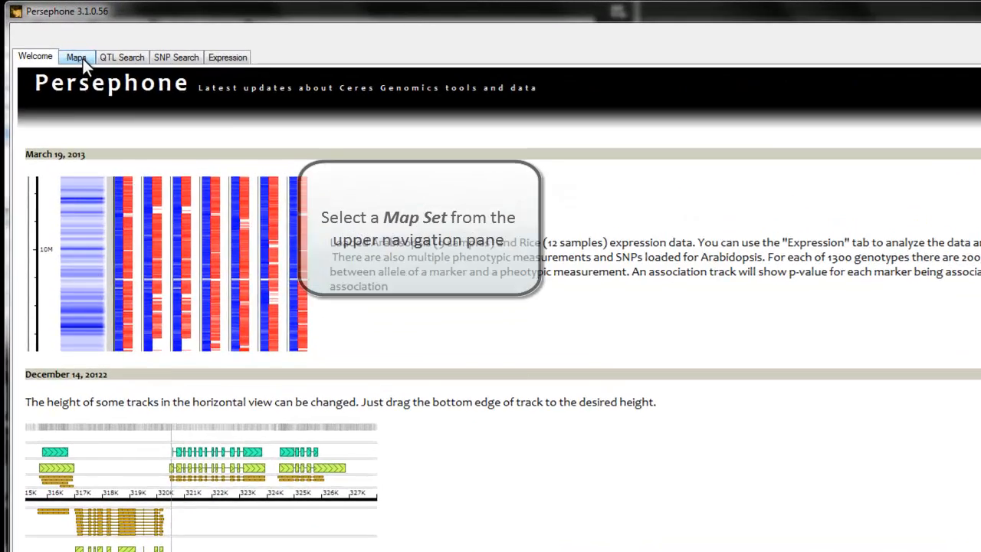
Step: Go to the genome maps and select the Rice annotation map set under Oryza sativa
{"action": "left_click", "coordinate": [58, 43]}
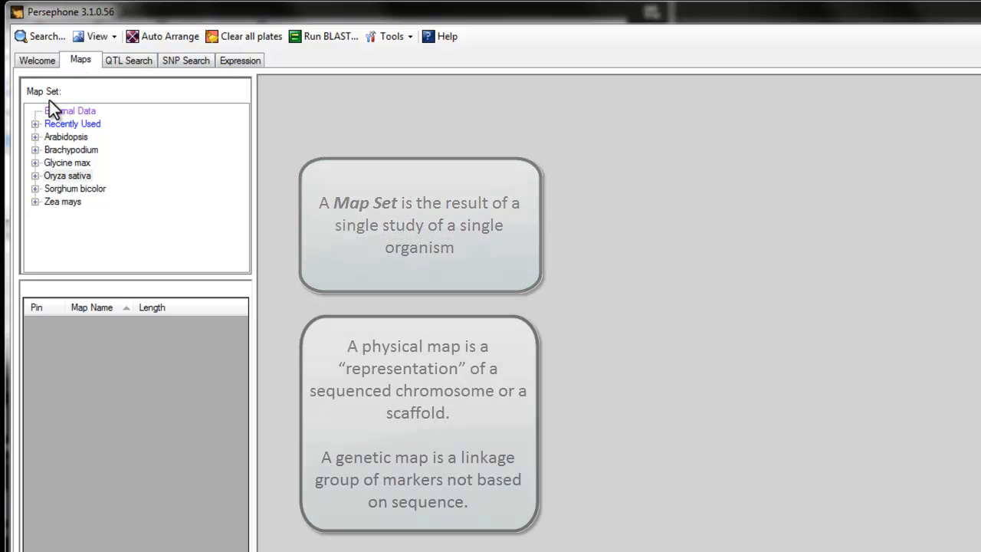
{"action": "left_click", "coordinate": [36, 177]}
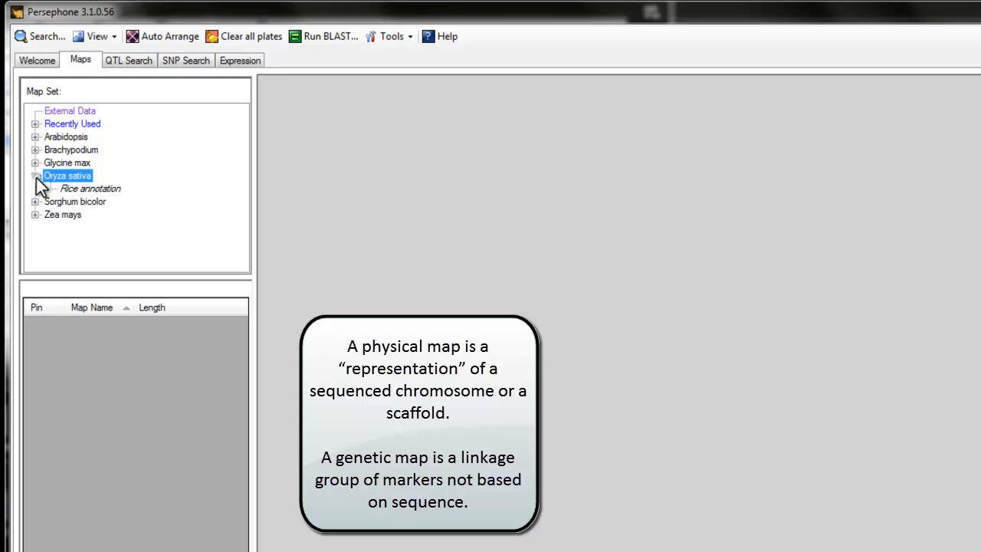
{"action": "left_click", "coordinate": [90, 189]}
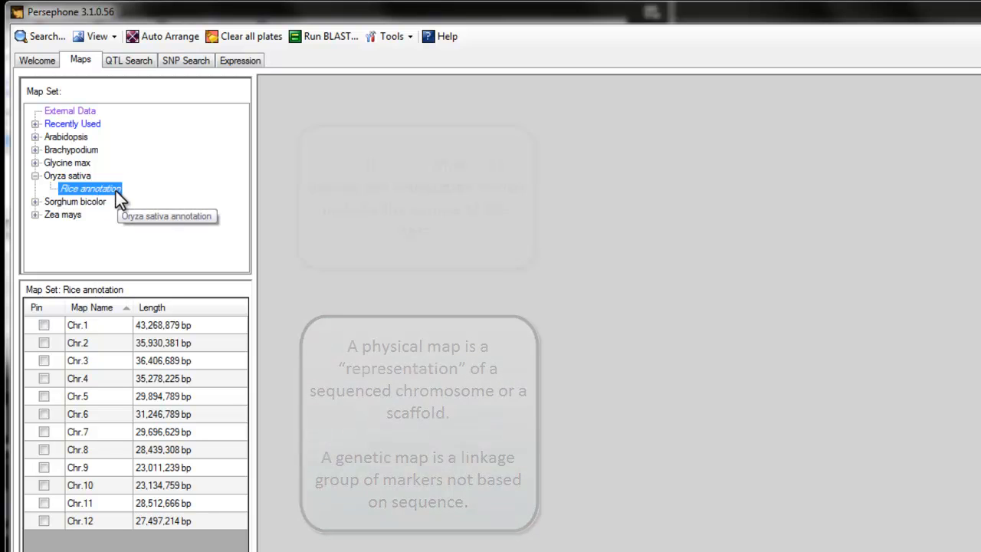
Step: View the properties of the Rice annotation map set, including its data source, and close them
{"action": "right_click", "coordinate": [116, 191]}
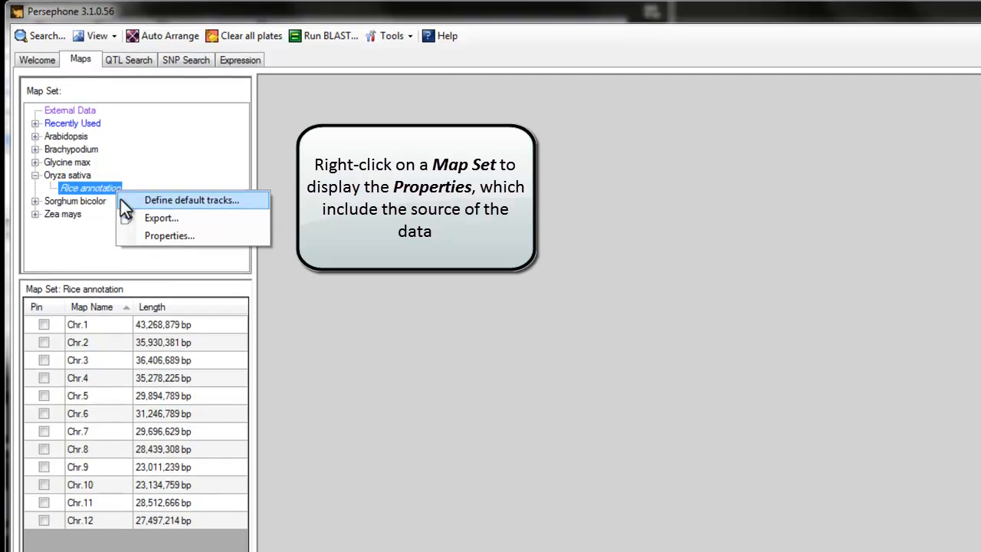
{"action": "left_click", "coordinate": [161, 227]}
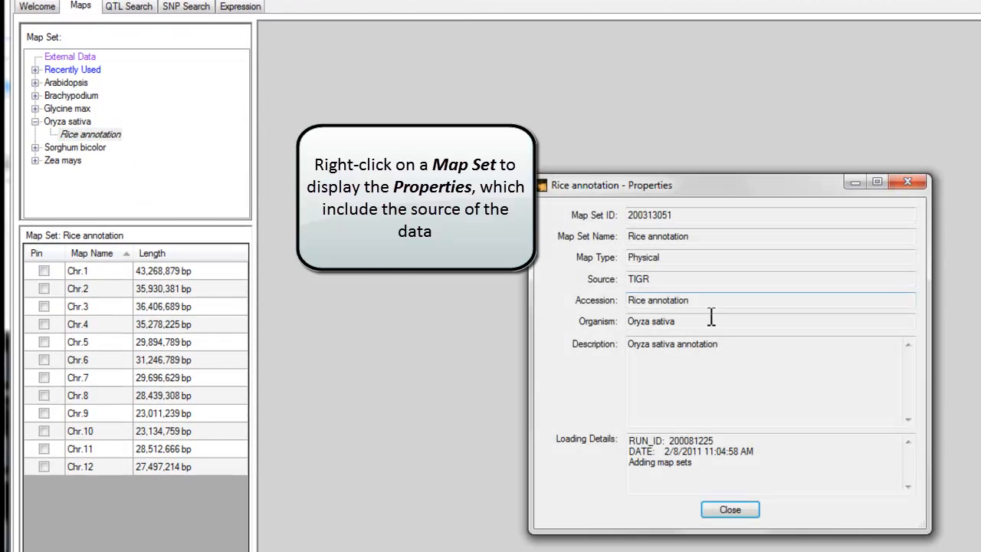
{"action": "left_click", "coordinate": [731, 510]}
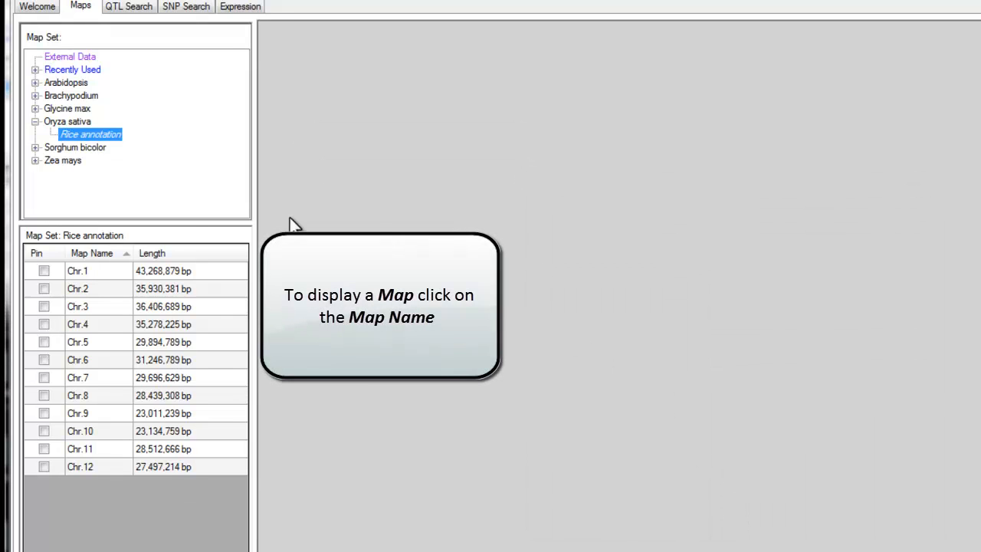
Step: Display the Chr.1, Chr.2 and Chr.3 maps of the Rice annotation set one after another
{"action": "left_click", "coordinate": [83, 276]}
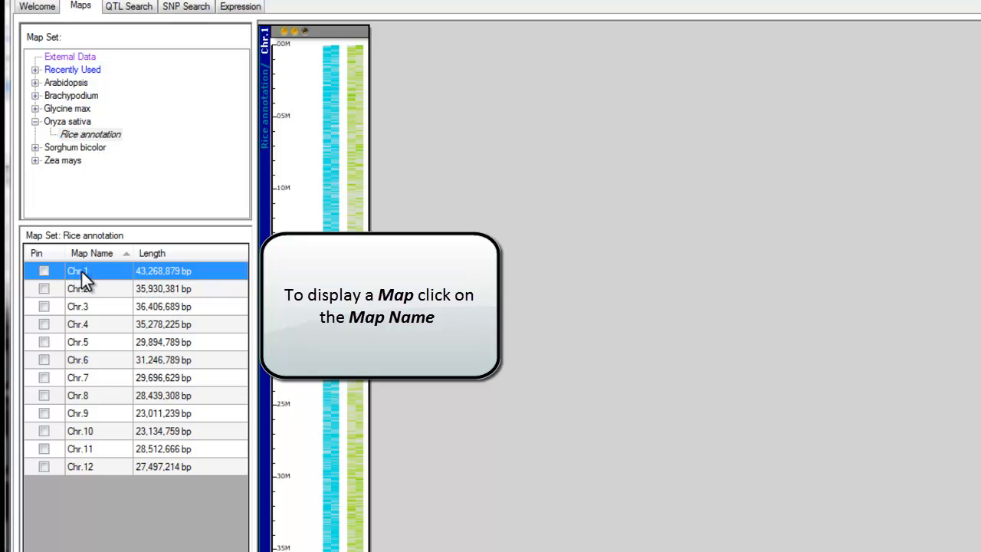
{"action": "left_click", "coordinate": [77, 290]}
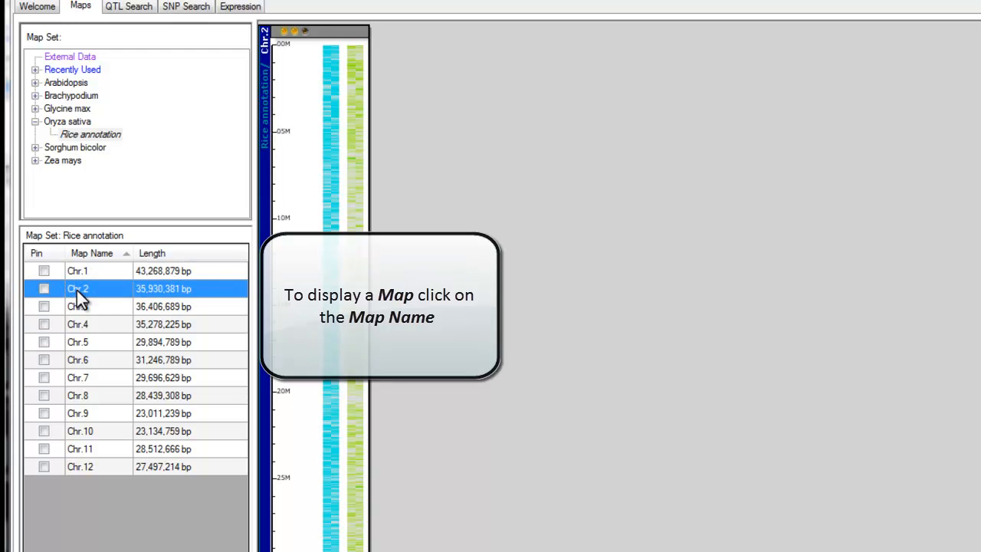
{"action": "left_click", "coordinate": [78, 307]}
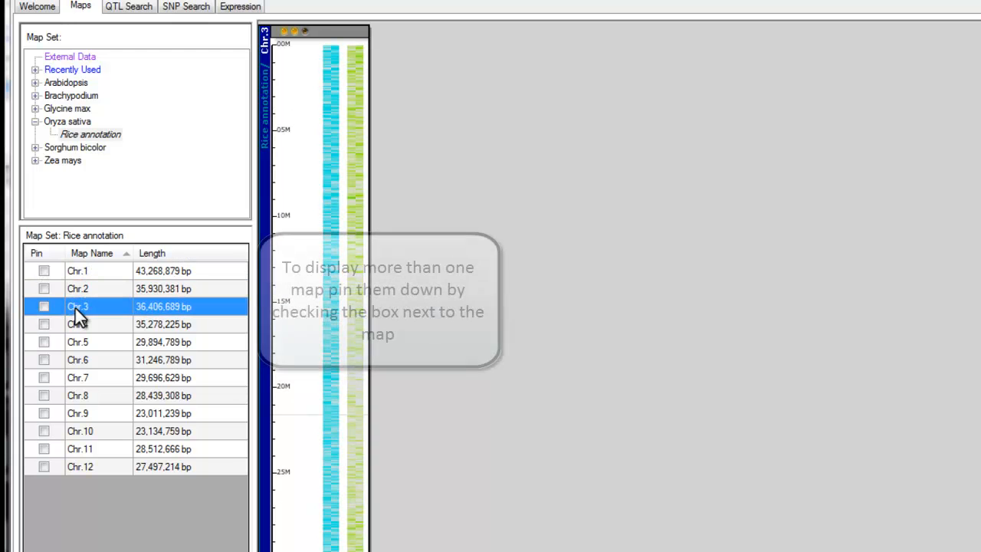
Step: Pin the Chr.1, Chr.2 and Chr.3 maps so that their plates are displayed side by side
{"action": "left_click", "coordinate": [44, 271]}
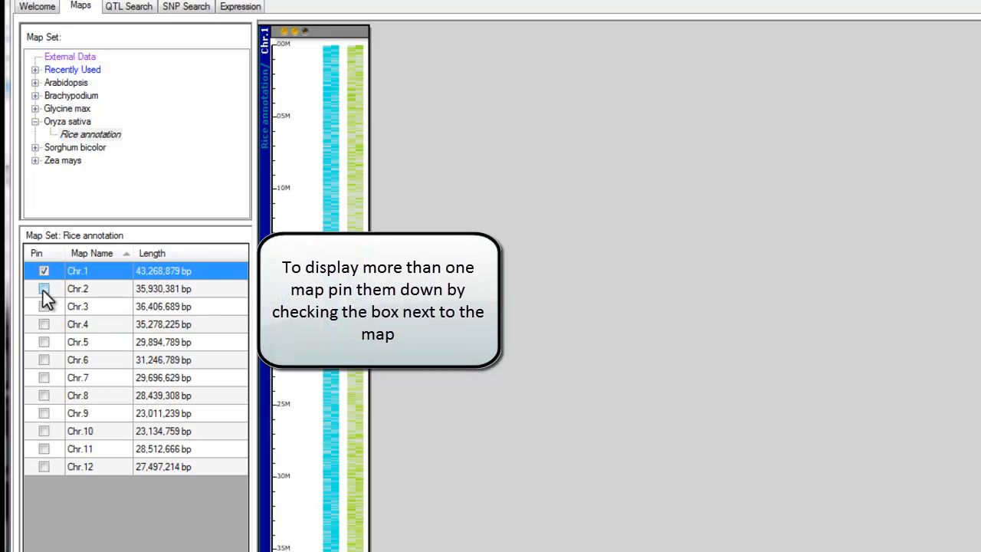
{"action": "left_click", "coordinate": [44, 290]}
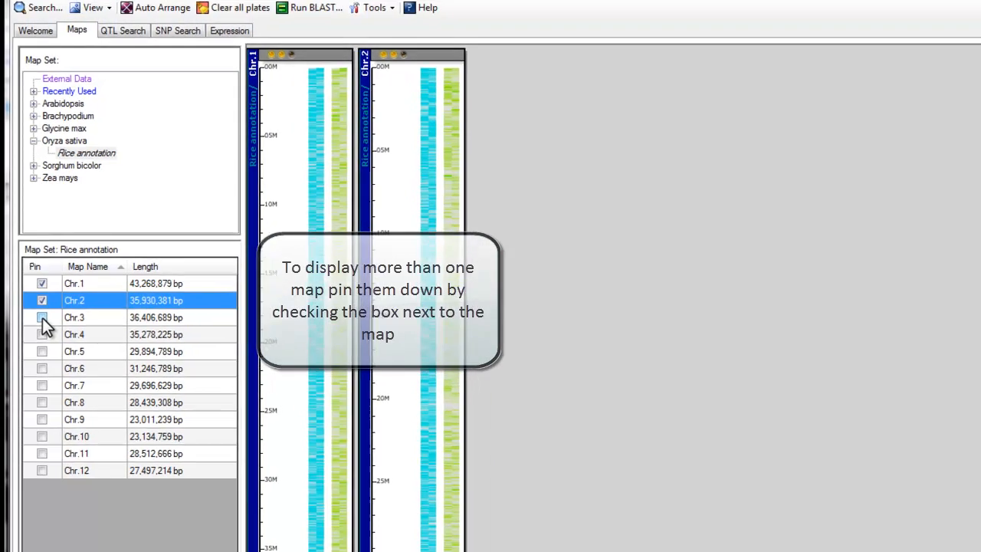
{"action": "left_click", "coordinate": [44, 307]}
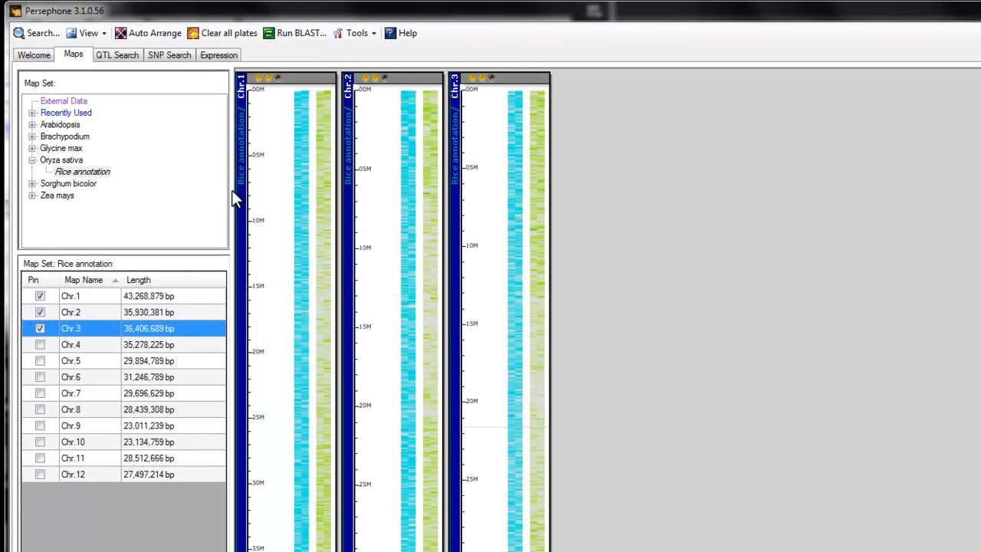
Step: Move the Chr.1 and Chr.3 plates to swap their order, and auto-arrange all plates
{"action": "left_click_drag", "start_coordinate": [270, 141], "coordinate": [639, 172]}
{"action": "left_click_drag", "start_coordinate": [511, 135], "coordinate": [307, 223]}
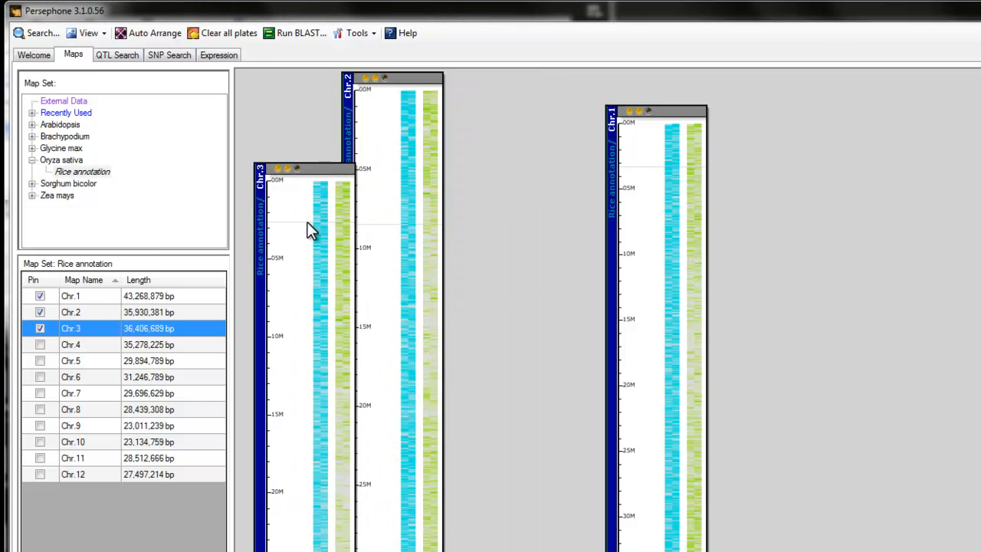
{"action": "left_click", "coordinate": [151, 32]}
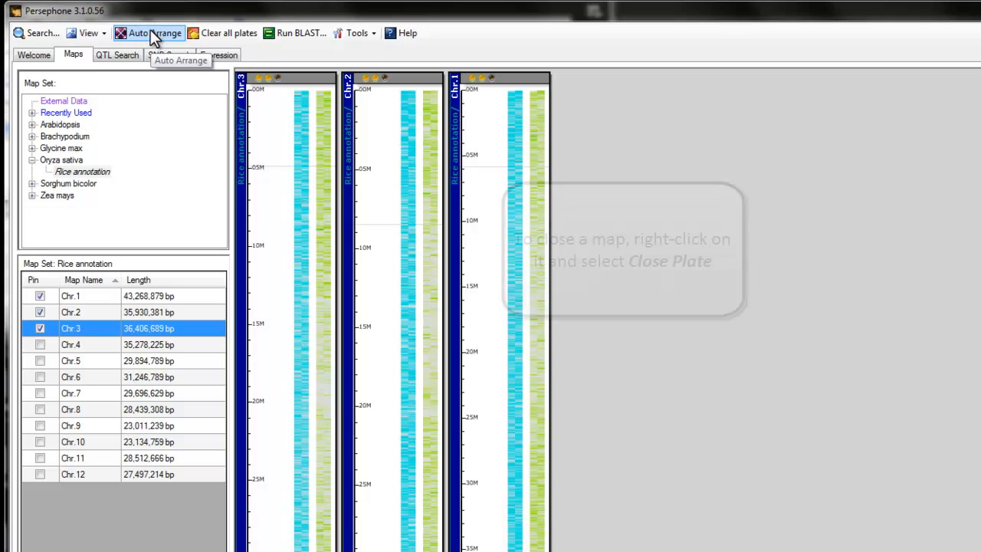
Step: Close the Chr.3 plate and clear all remaining plates from the workspace
{"action": "right_click", "coordinate": [270, 216]}
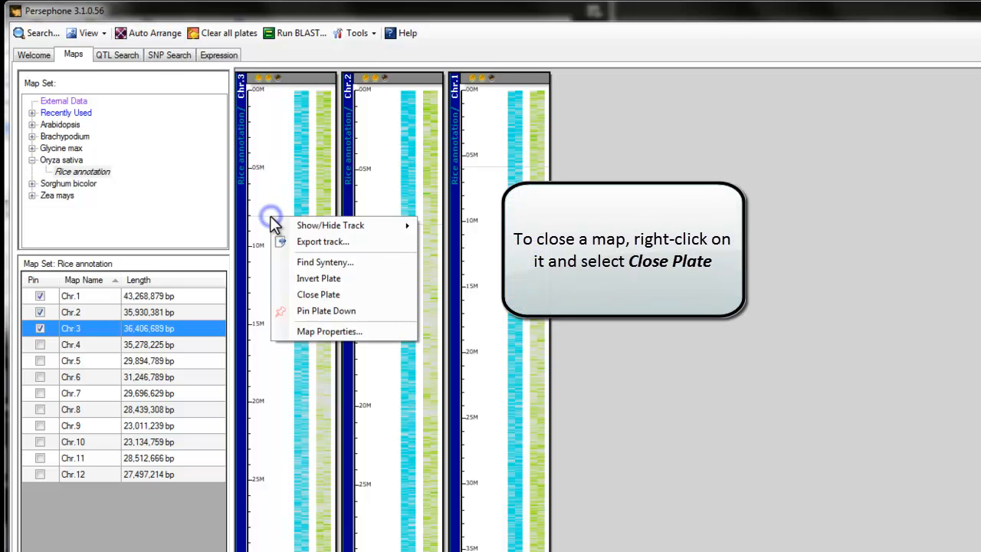
{"action": "left_click", "coordinate": [330, 297]}
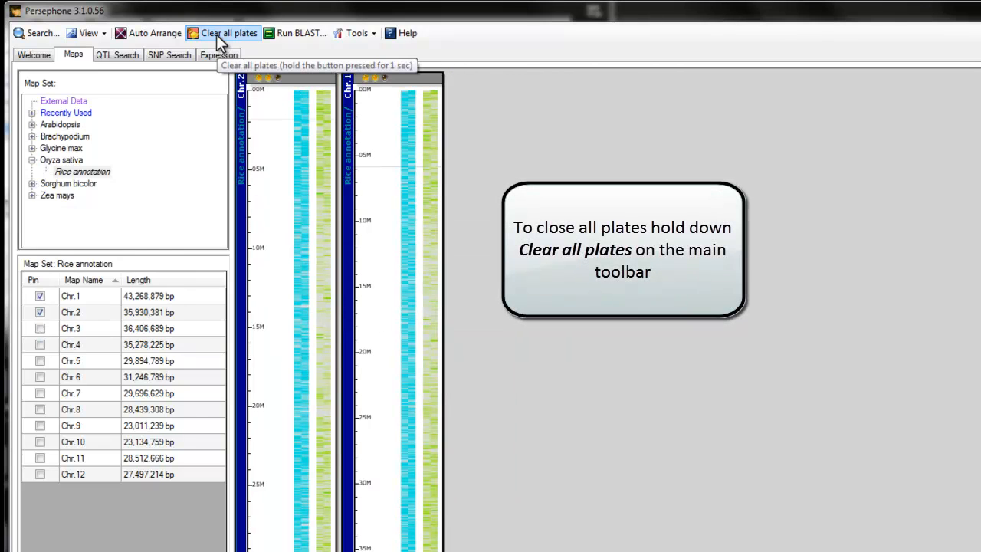
{"action": "left_click_drag", "start_coordinate": [216, 34], "coordinate": [216, 34]}
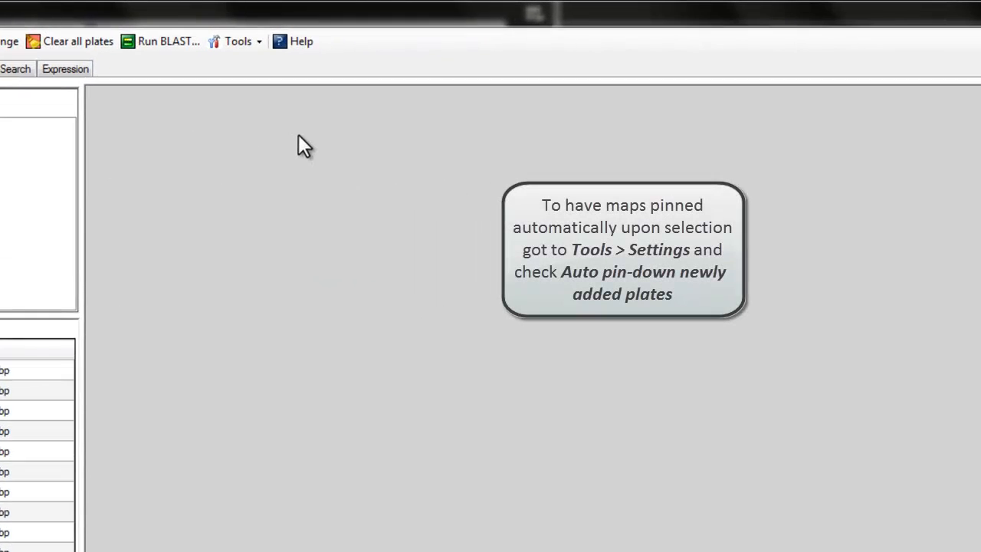
Step: Review the display settings, including the option to auto pin-down newly added plates, without changing anything
{"action": "left_click", "coordinate": [233, 48]}
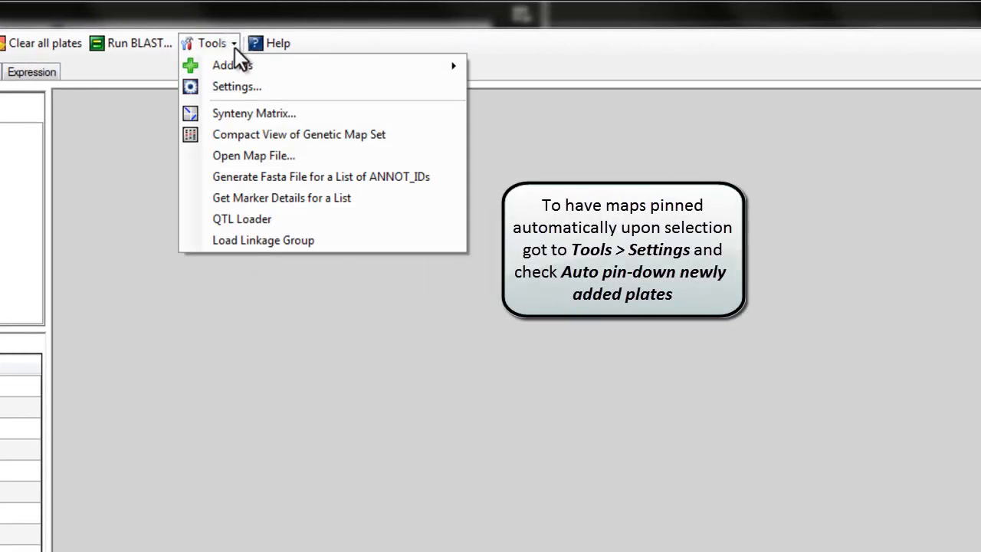
{"action": "left_click", "coordinate": [234, 86]}
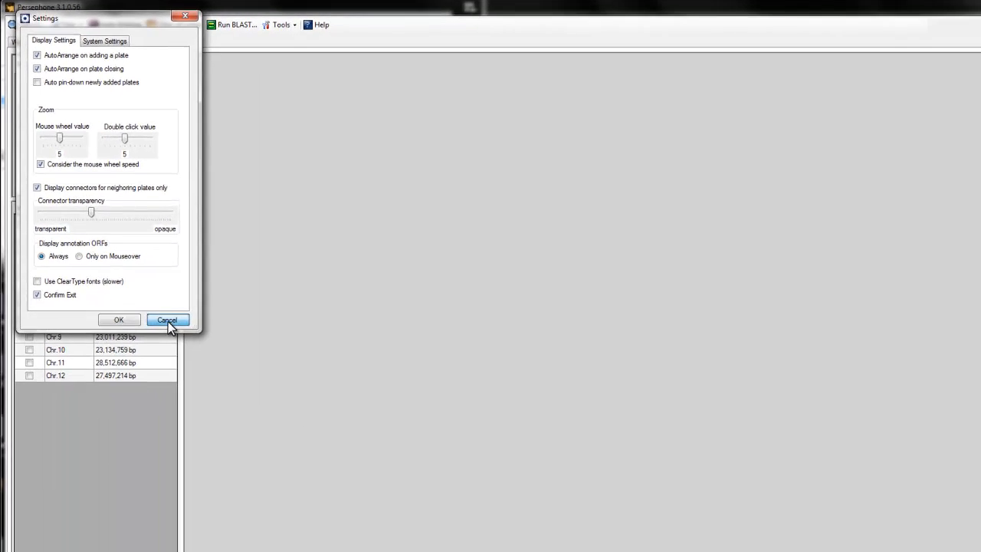
{"action": "left_click", "coordinate": [167, 320]}
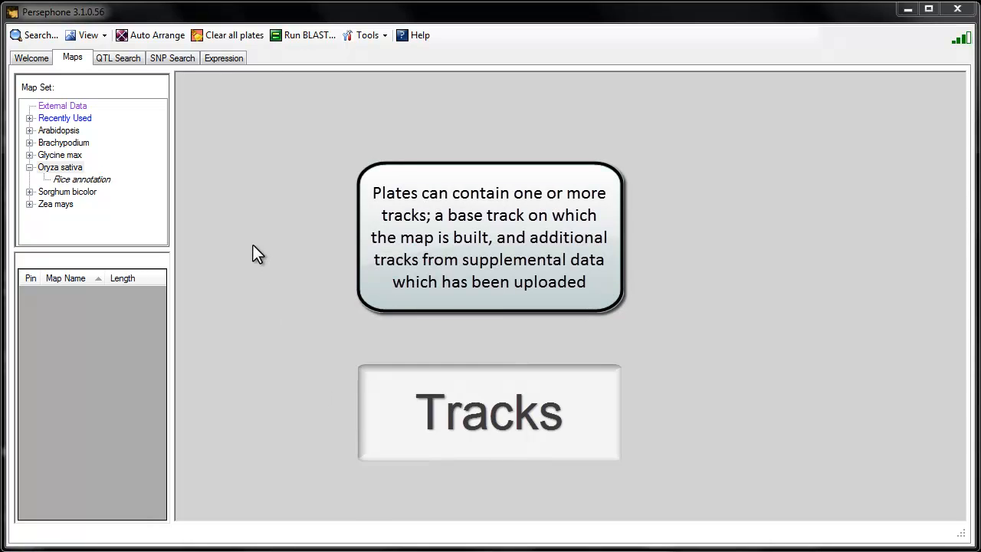
Step: Display the Chr.1 map of the Rice annotation set, and show and hide its QTLs track
{"action": "left_click", "coordinate": [97, 181]}
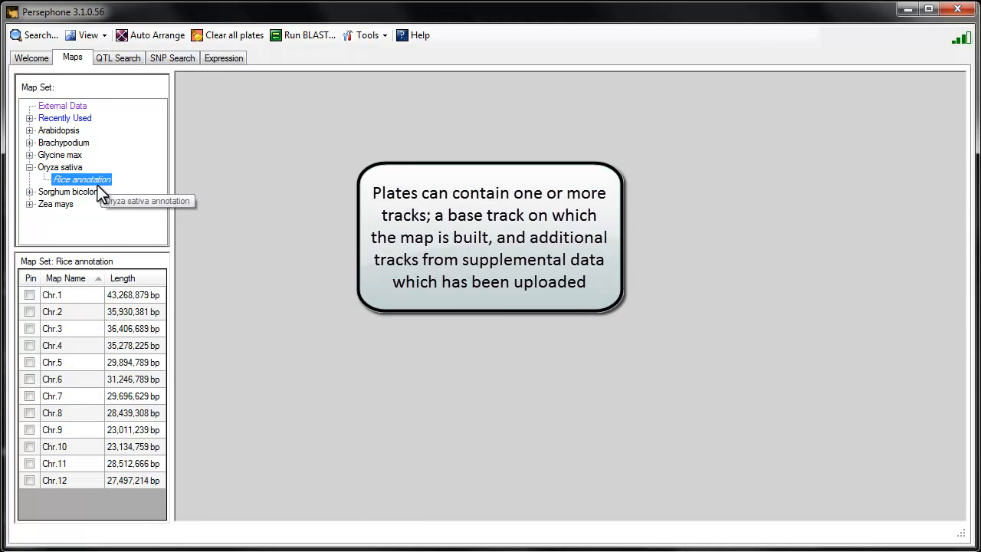
{"action": "left_click", "coordinate": [63, 299]}
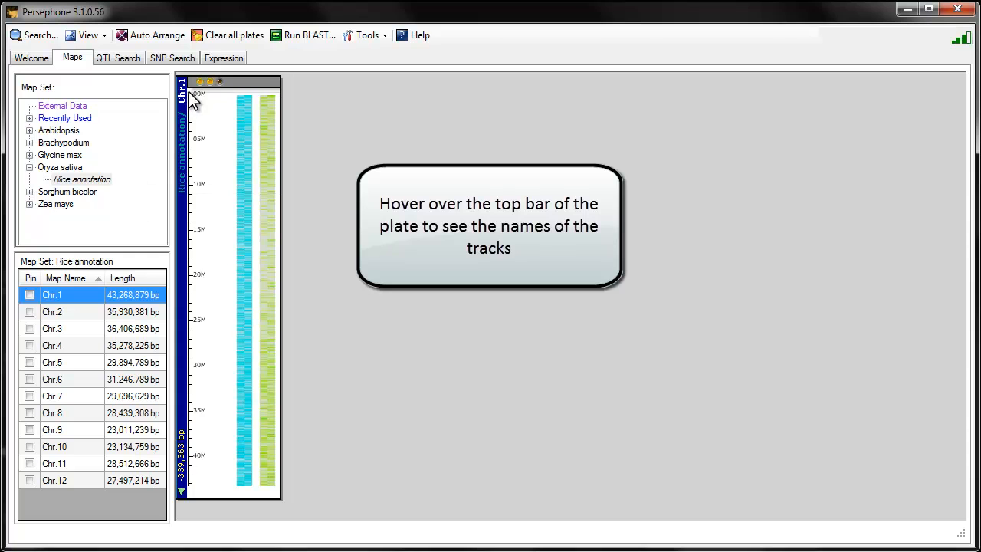
{"action": "mouse_move", "coordinate": [189, 85]}
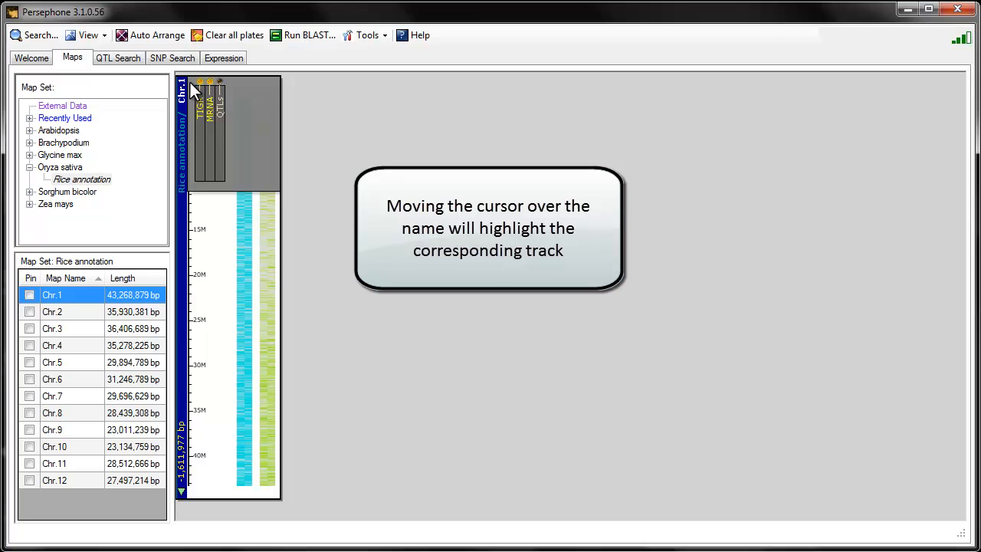
{"action": "left_click", "coordinate": [223, 132]}
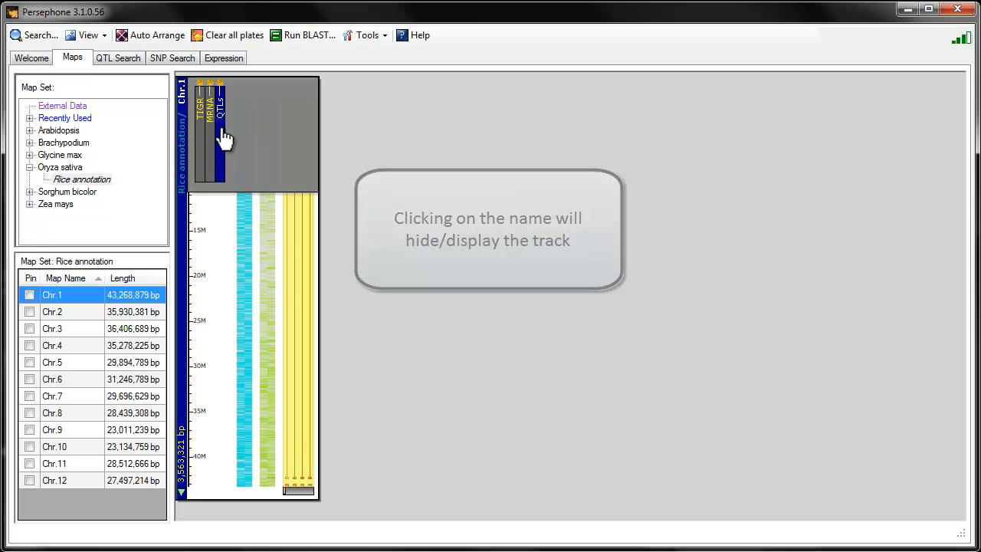
{"action": "left_click", "coordinate": [223, 135]}
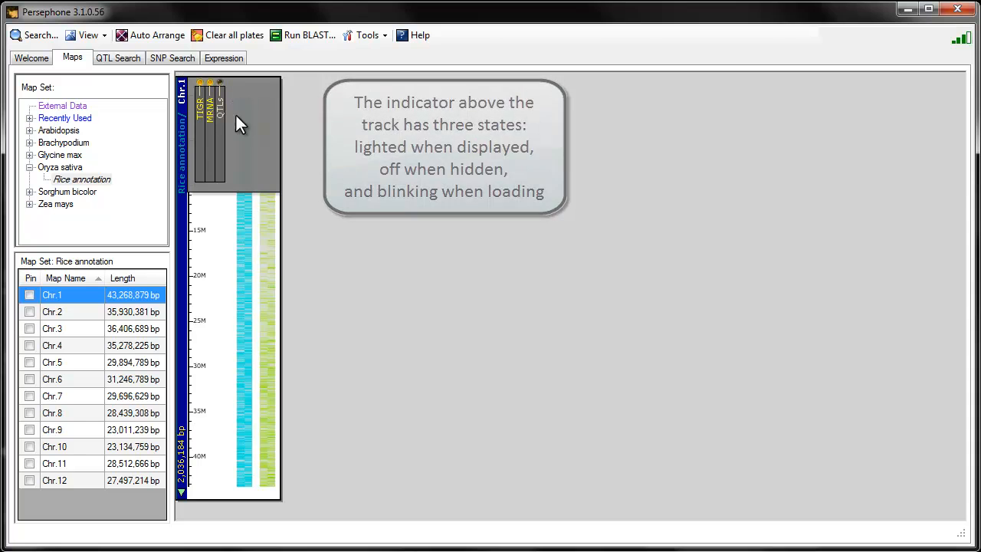
Step: Hide the MRNA track on the Chr.1 plate and display it again
{"action": "right_click", "coordinate": [264, 205]}
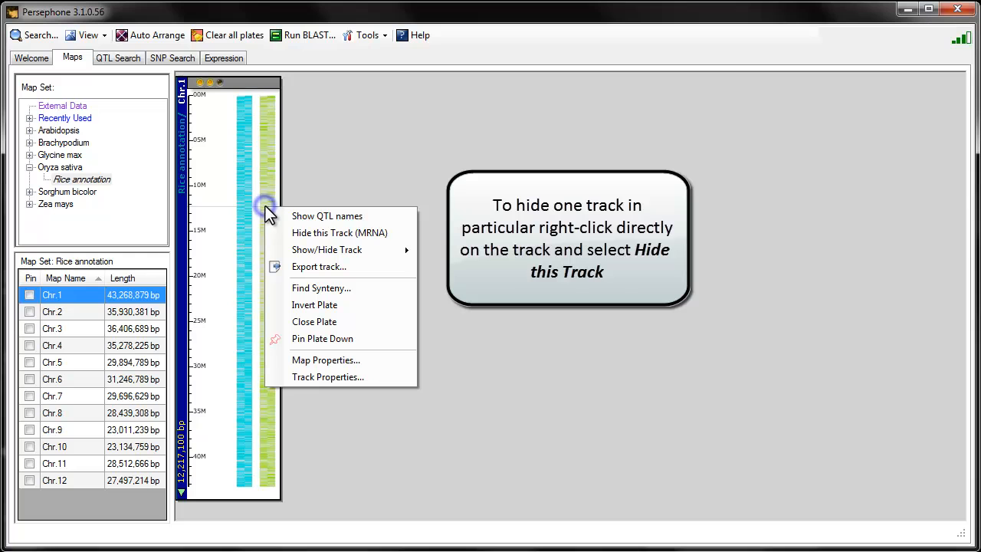
{"action": "left_click", "coordinate": [318, 233]}
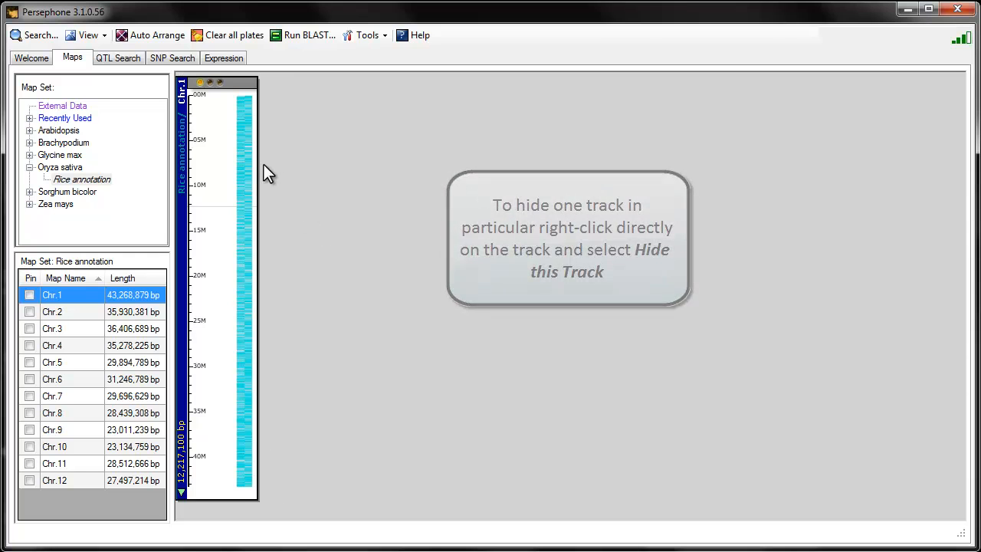
{"action": "right_click", "coordinate": [217, 160]}
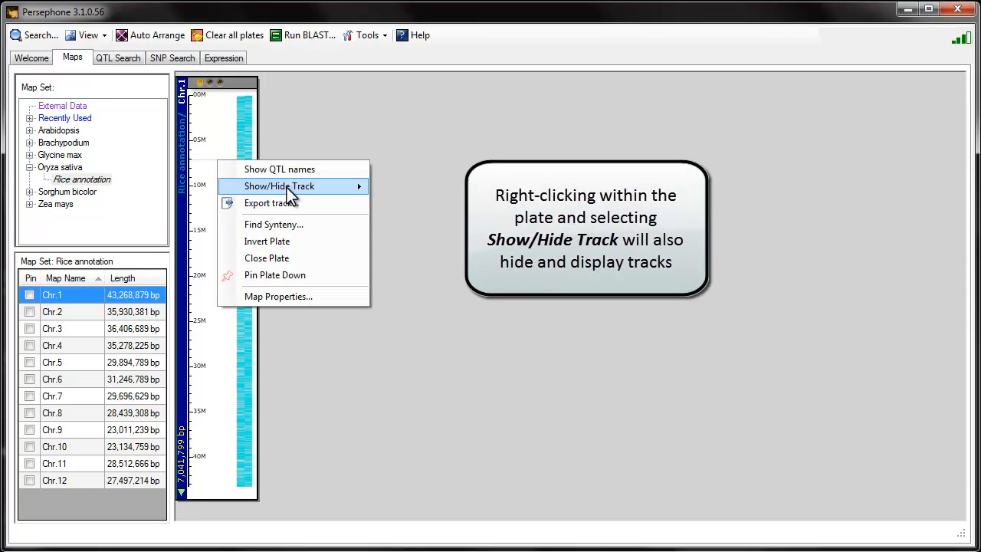
{"action": "mouse_move", "coordinate": [363, 193]}
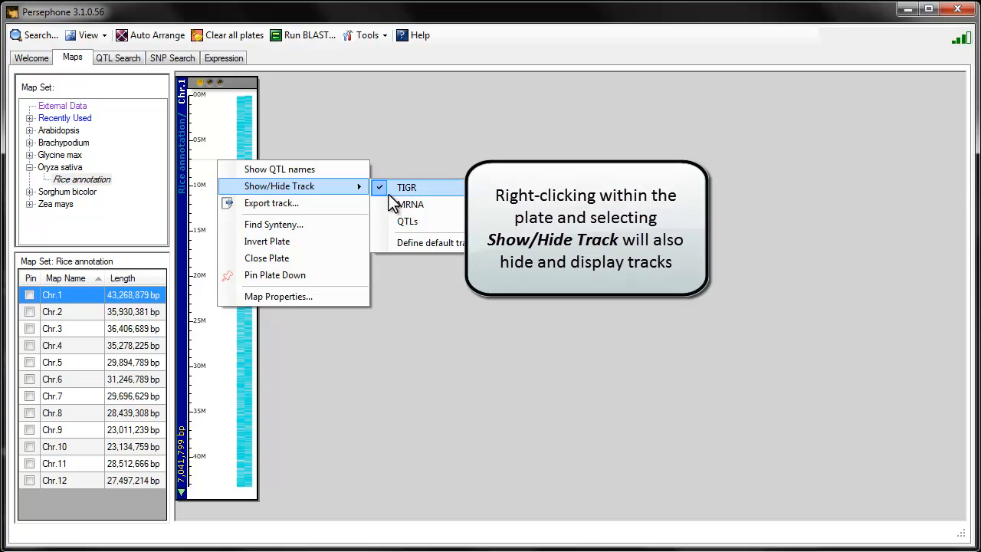
{"action": "left_click", "coordinate": [391, 208]}
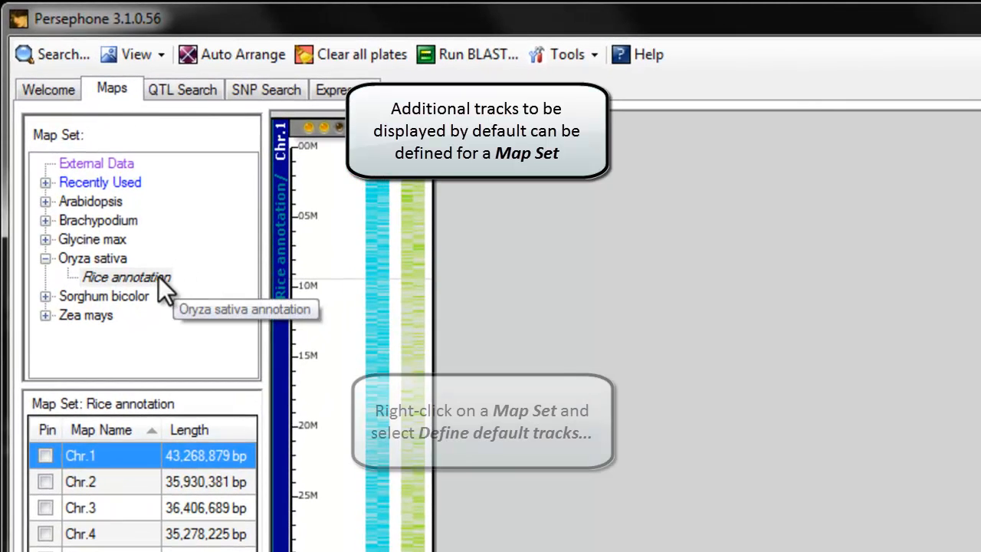
Step: Confirm MRNA as the default track for the Rice annotation map set and select the Chr.2 map
{"action": "right_click", "coordinate": [158, 276]}
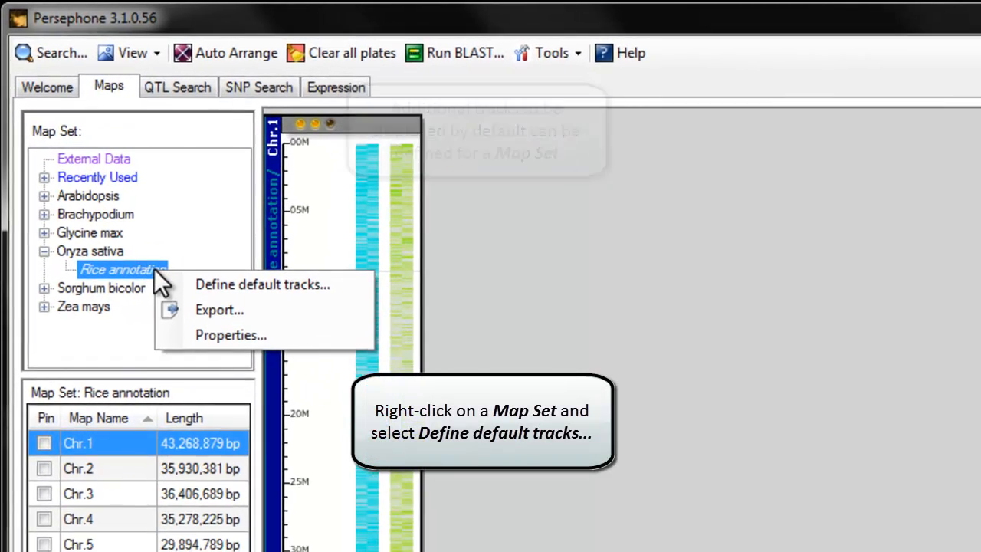
{"action": "left_click", "coordinate": [168, 231]}
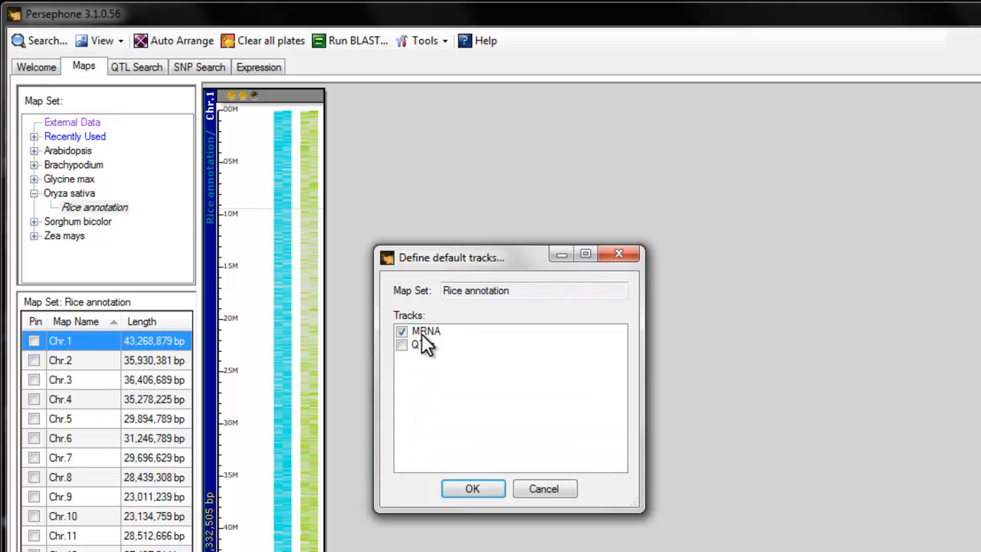
{"action": "left_click", "coordinate": [481, 493]}
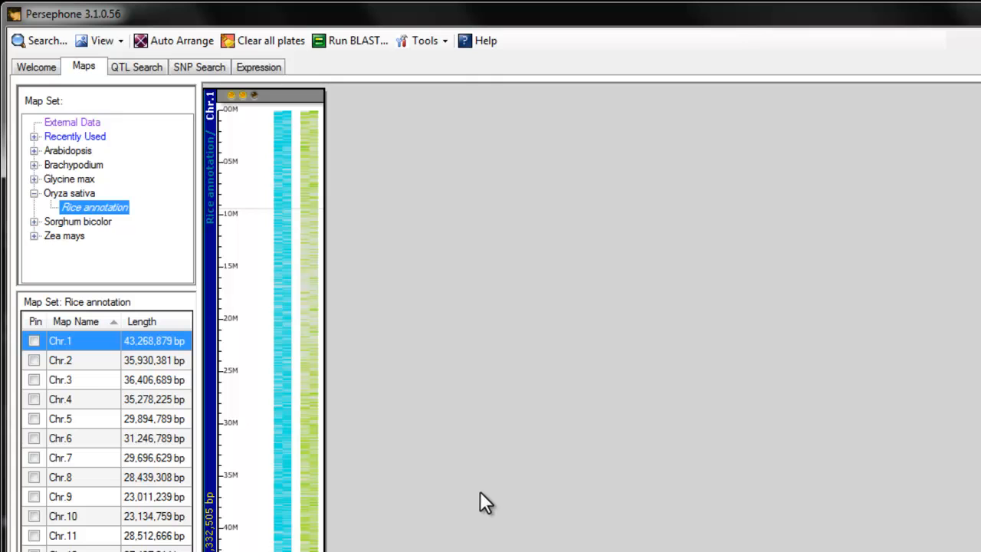
{"action": "left_click", "coordinate": [77, 361]}
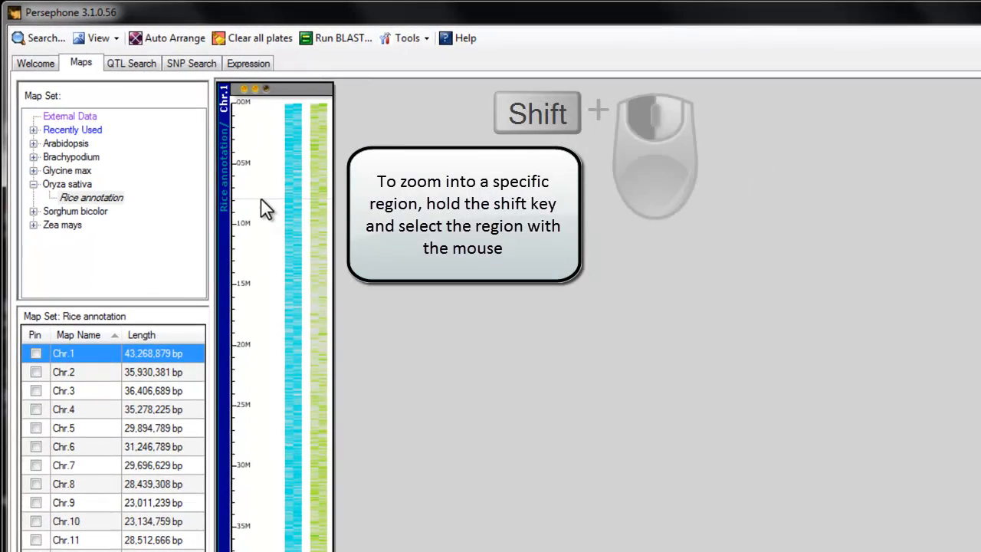
Step: Zoom the Chr.1 plate into a selected region starting at about 8M
{"action": "left_click_drag", "start_coordinate": [261, 203], "coordinate": [259, 247]}
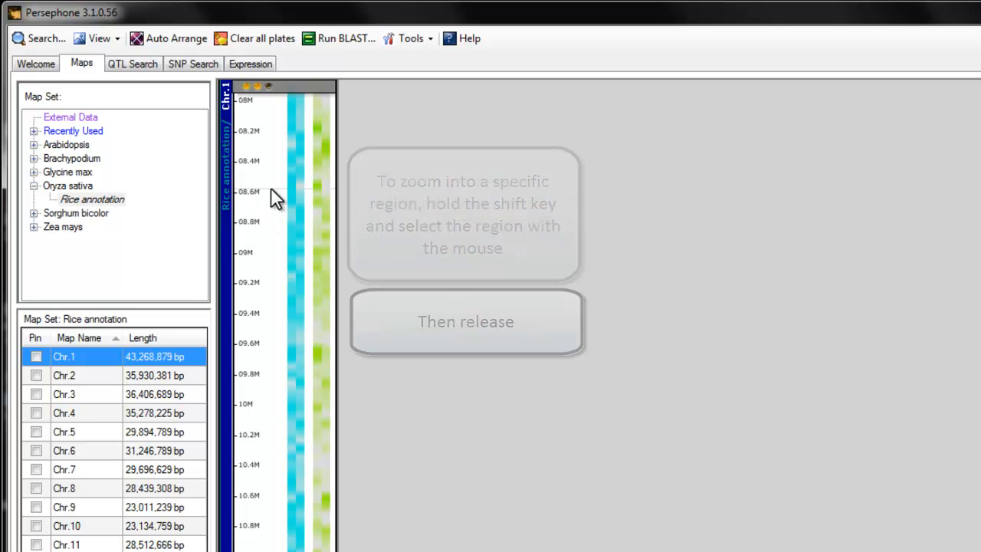
Step: Zoom the Chr.1 plate further into a selected region starting near 8.6M, and restore the full map with Auto Arrange
{"action": "left_click_drag", "start_coordinate": [271, 190], "coordinate": [270, 223]}
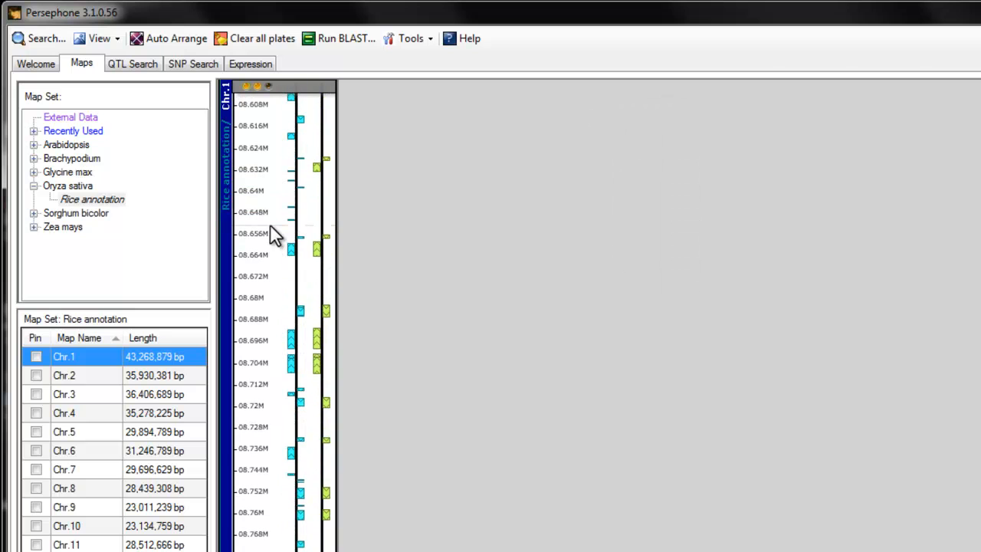
{"action": "left_click", "coordinate": [182, 43]}
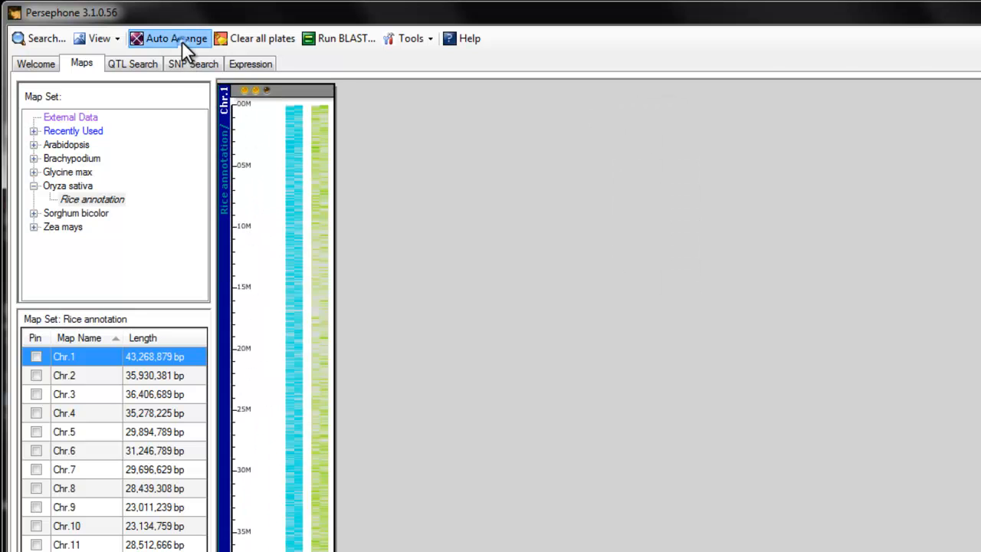
Step: Zoom repeatedly into the point near 11.2M on the Chr.1 plate, and restore the full map with Auto Arrange
{"action": "double_click", "coordinate": [319, 245]}
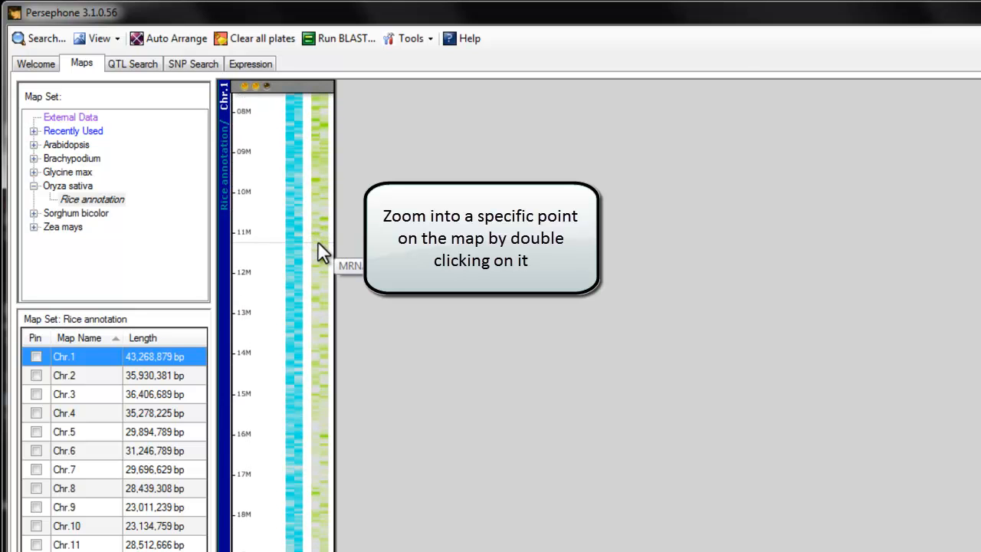
{"action": "double_click", "coordinate": [319, 241]}
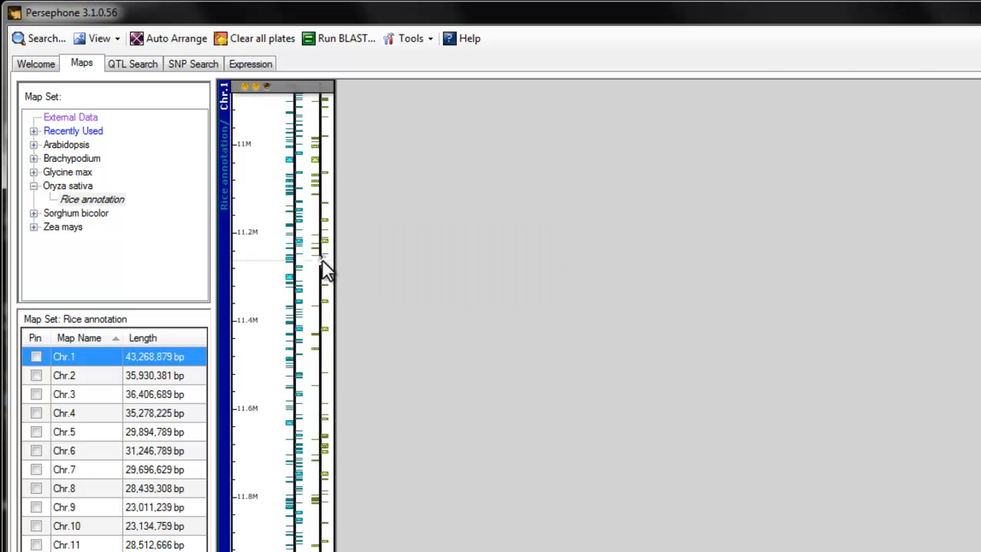
{"action": "double_click", "coordinate": [322, 258]}
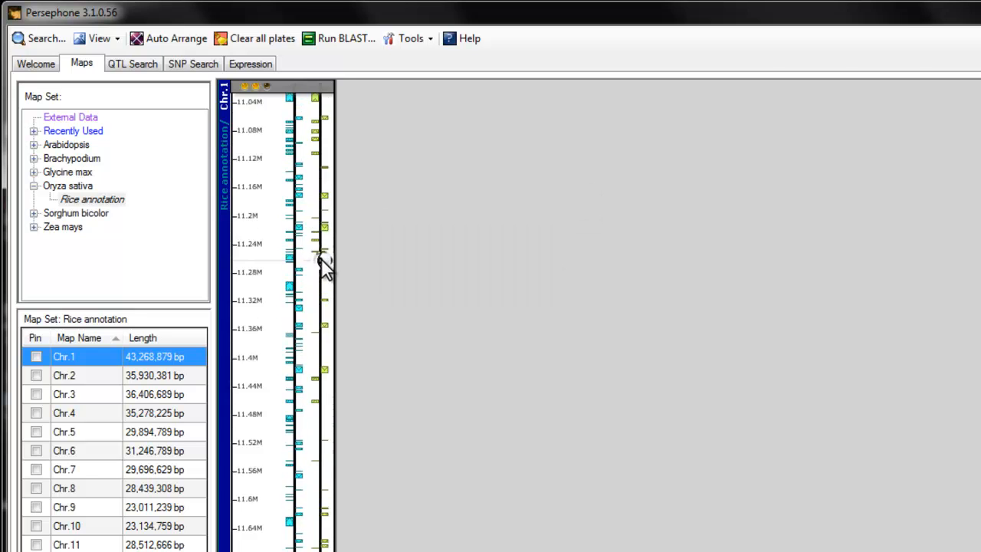
{"action": "left_click", "coordinate": [180, 42]}
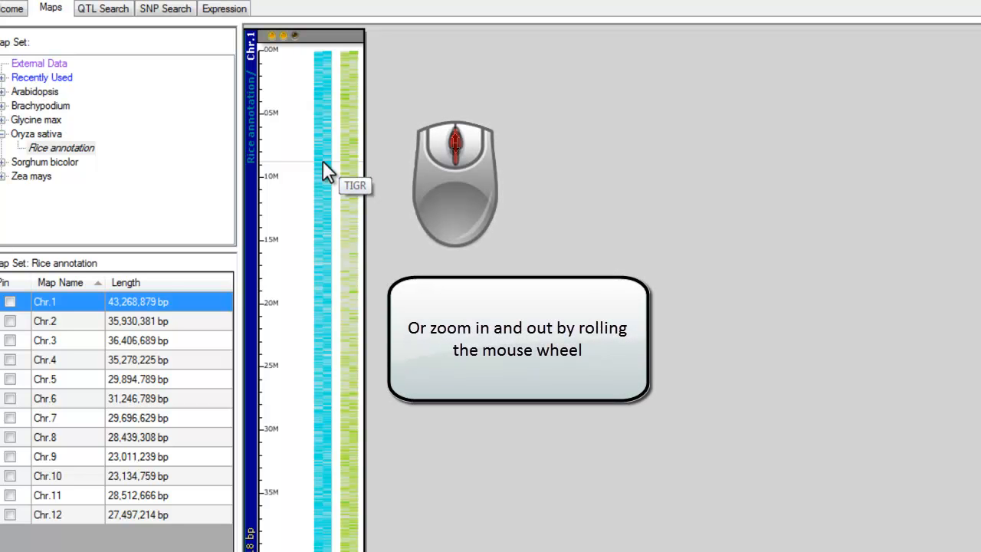
Step: Zoom the Chr.1 plate to gene level around 9.08M and open the annotation details of the TIGR gene there
{"action": "scroll", "coordinate": [323, 162], "scroll_direction": "up", "scroll_amount": 2}
{"action": "scroll", "coordinate": [323, 162], "scroll_direction": "up", "scroll_amount": 3}
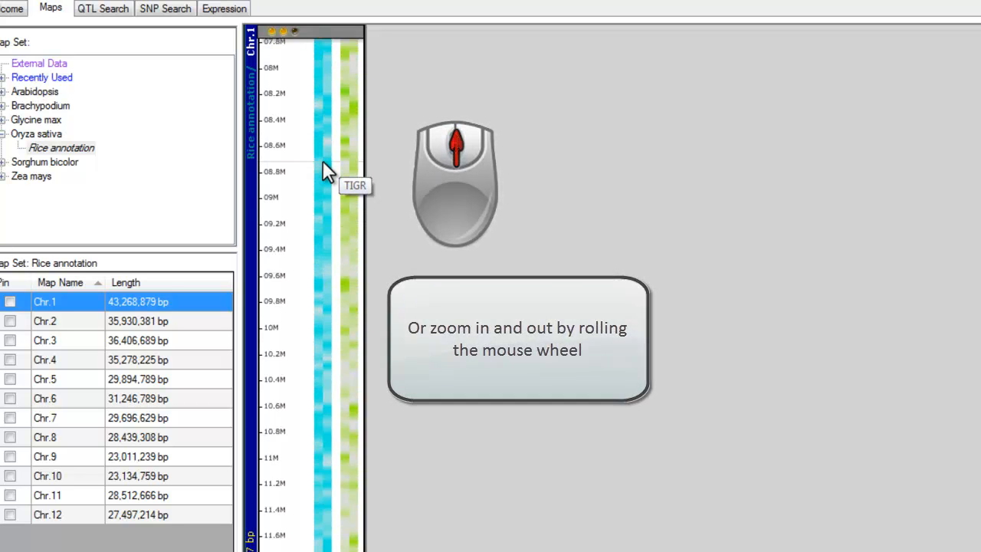
{"action": "scroll", "coordinate": [331, 328], "scroll_direction": "up", "scroll_amount": 5}
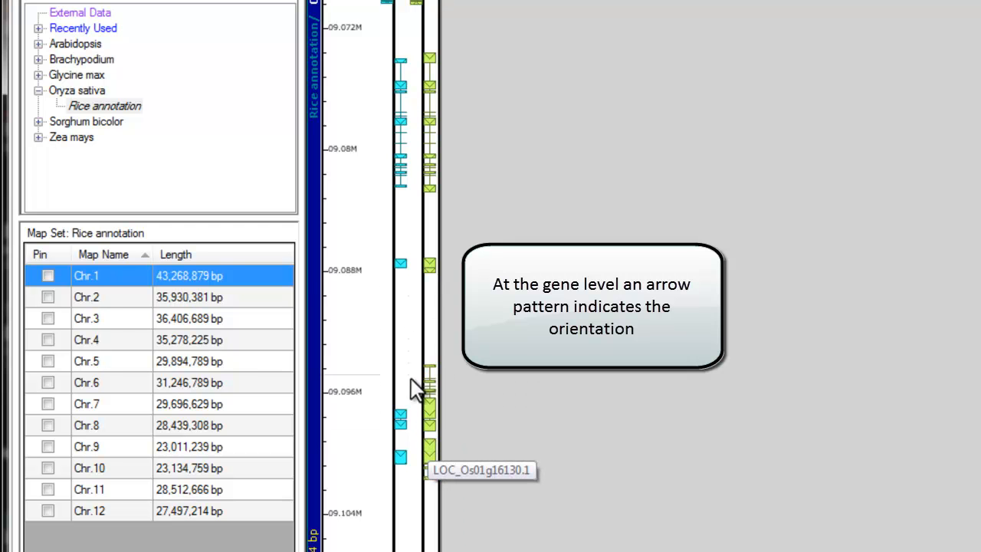
{"action": "left_click", "coordinate": [399, 125]}
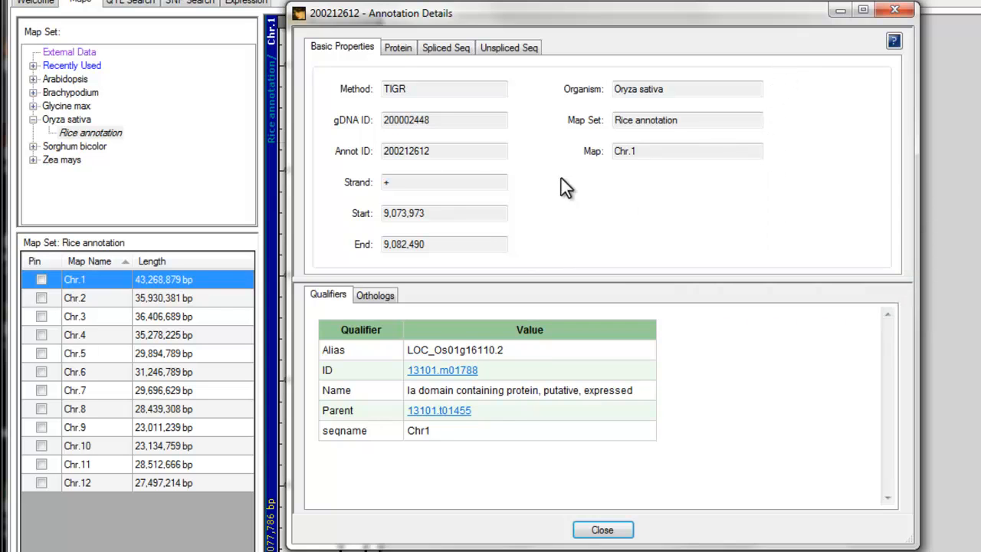
Step: View the protein sequence and the spliced sequence in the gene's annotation details
{"action": "left_click", "coordinate": [397, 49]}
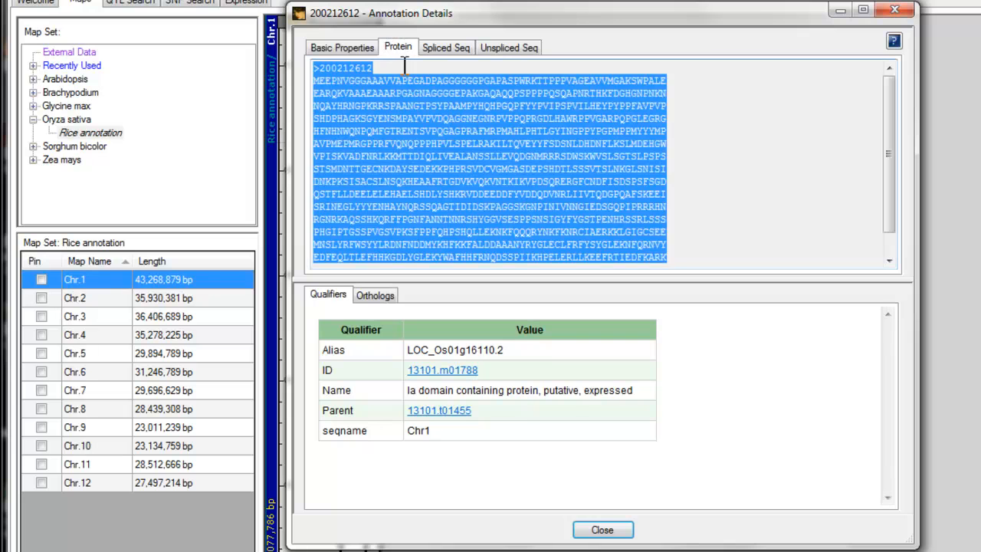
{"action": "left_click", "coordinate": [406, 68]}
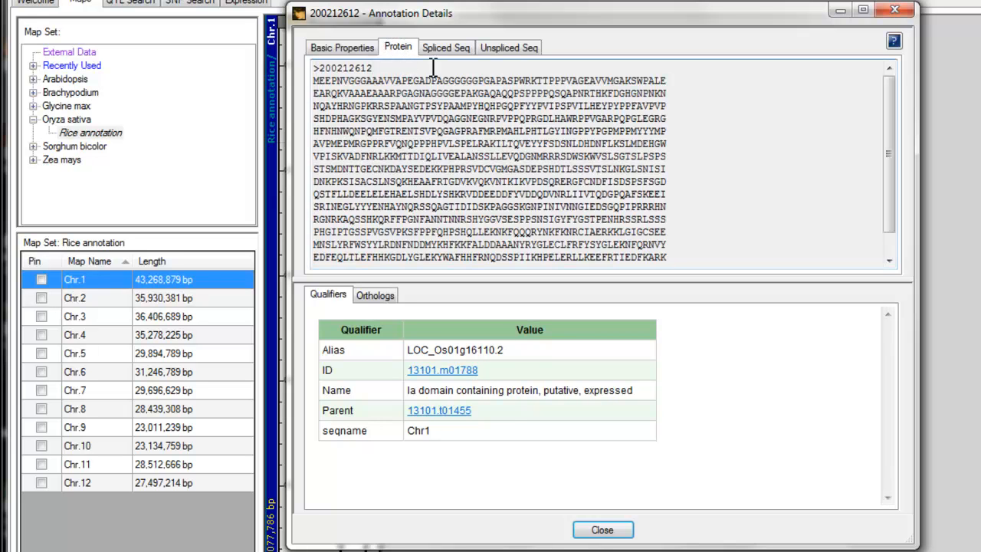
{"action": "left_click", "coordinate": [464, 47]}
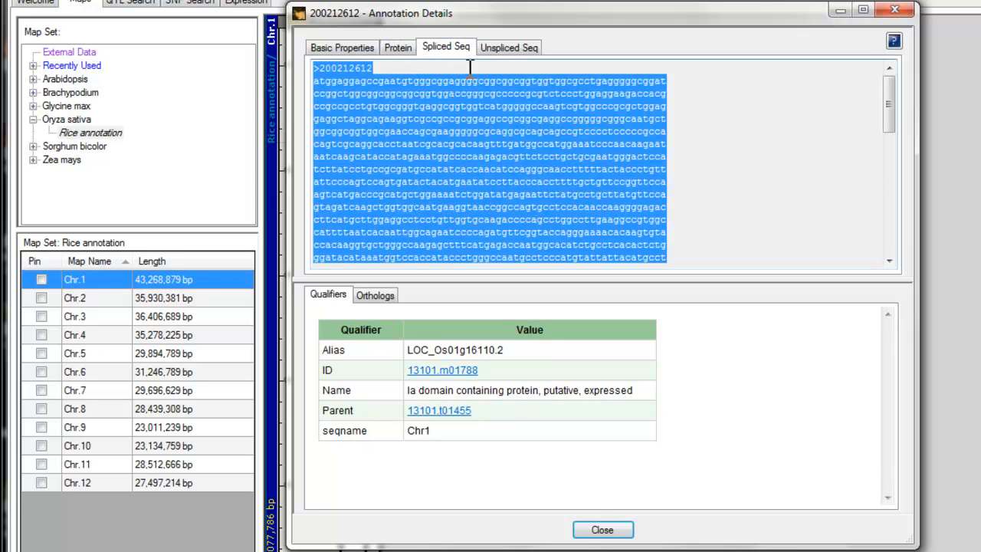
{"action": "left_click", "coordinate": [471, 67]}
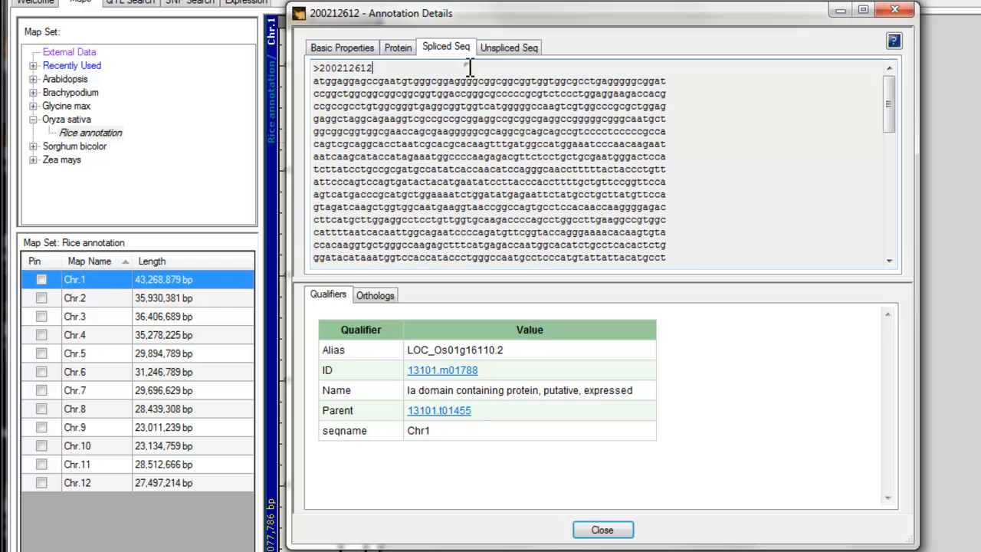
Step: Display the gene's unspliced sequence with 50 extra nucleotides at the 5' end
{"action": "left_click", "coordinate": [517, 47]}
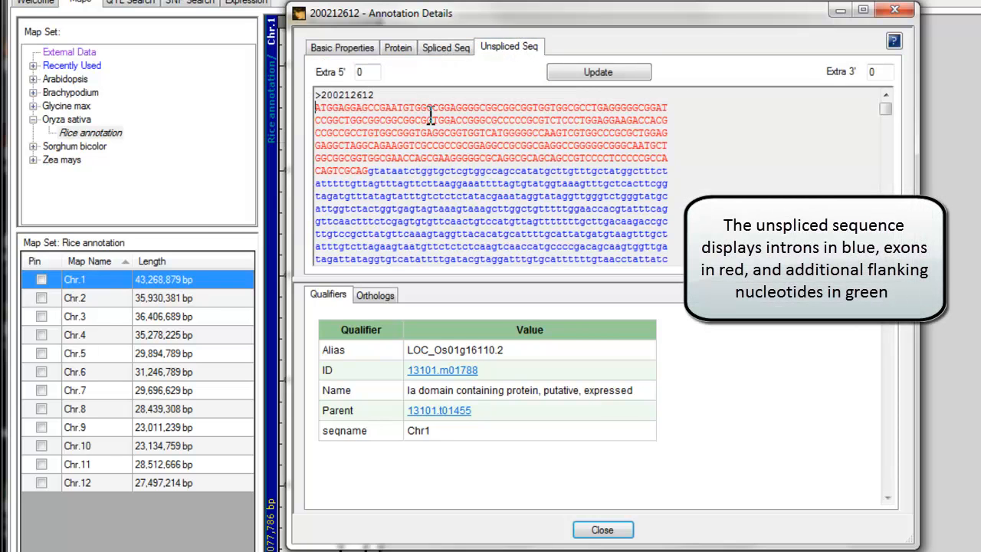
{"action": "double_click", "coordinate": [379, 71]}
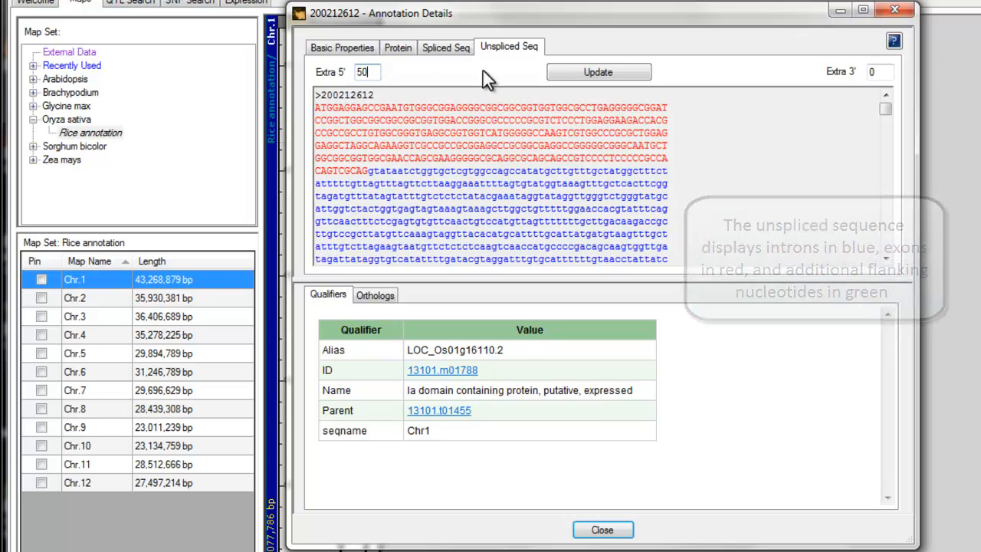
{"action": "left_click", "coordinate": [594, 73]}
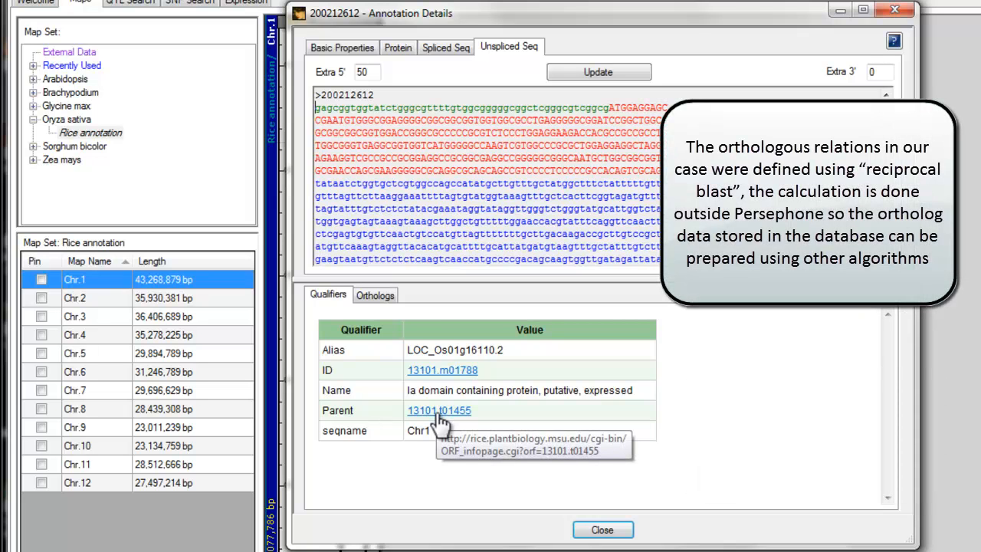
Step: View the gene's orthologs, select the Brachypodium distachyon Chr.2 entry, and close the annotation details
{"action": "left_click", "coordinate": [377, 297]}
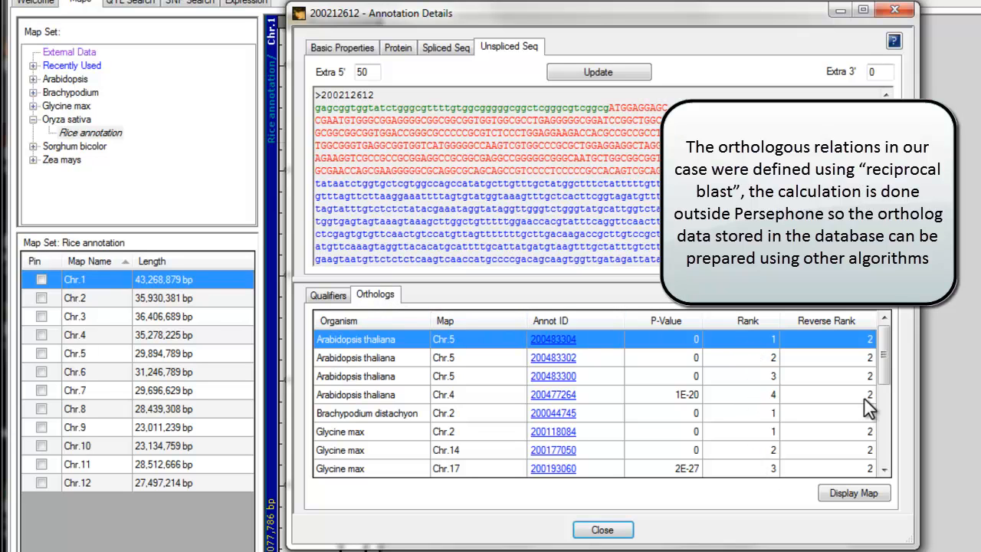
{"action": "left_click", "coordinate": [837, 419]}
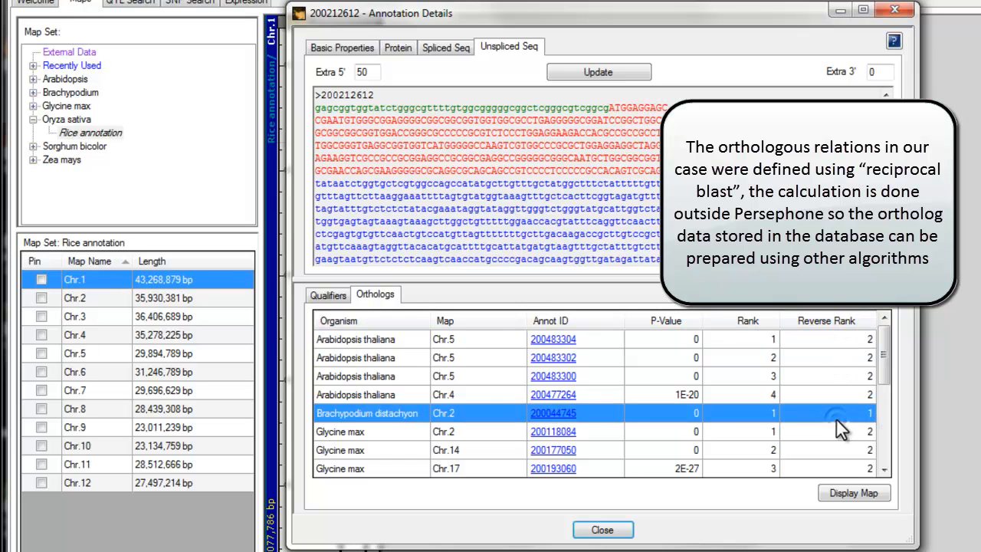
{"action": "left_click", "coordinate": [618, 530]}
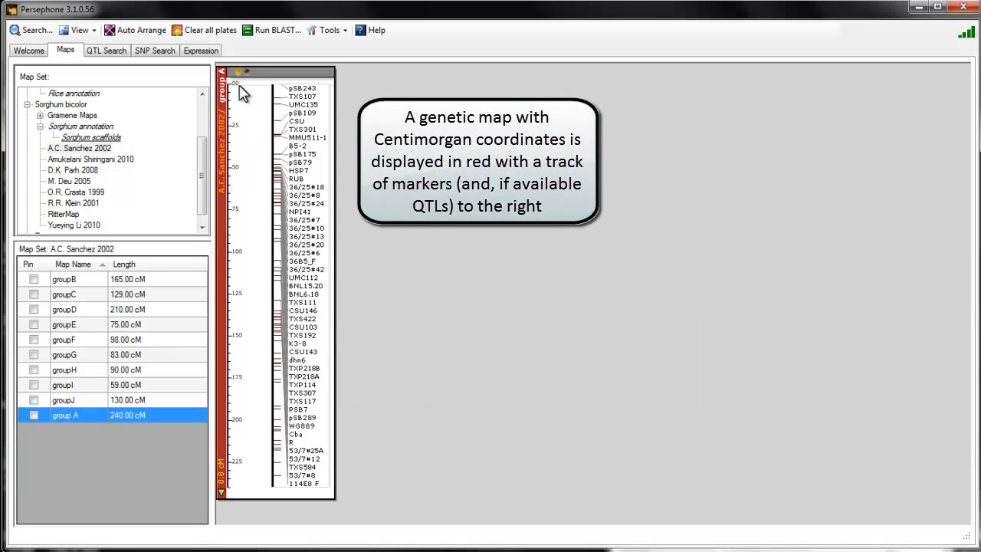
Step: Show the QTLs track on the Sorghum group A plate and hide it again
{"action": "mouse_move", "coordinate": [239, 76]}
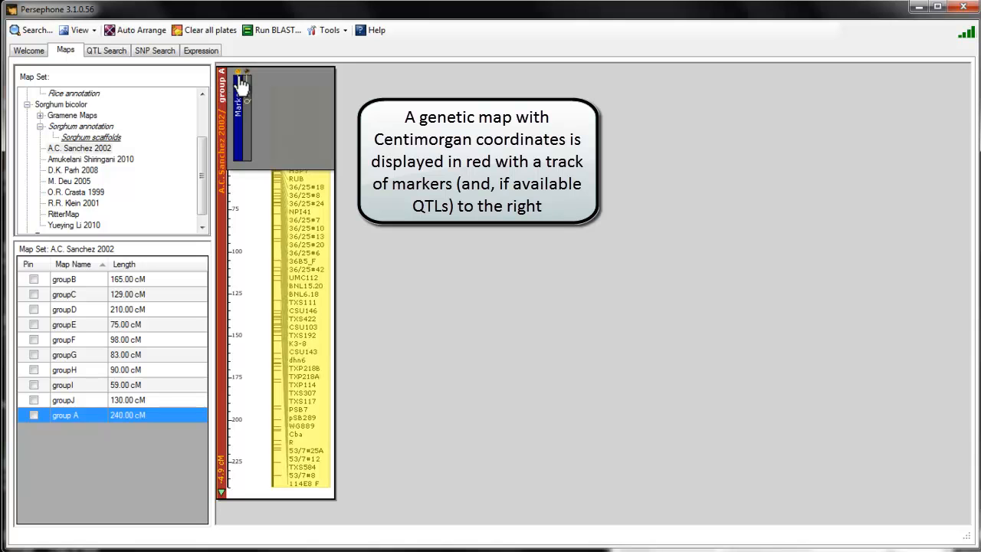
{"action": "left_click", "coordinate": [249, 132]}
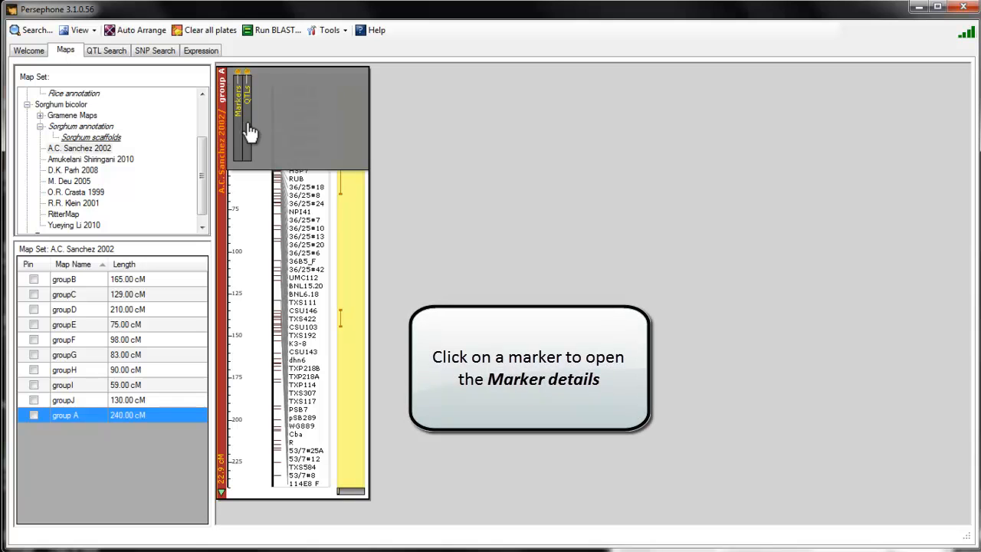
{"action": "left_click", "coordinate": [249, 132]}
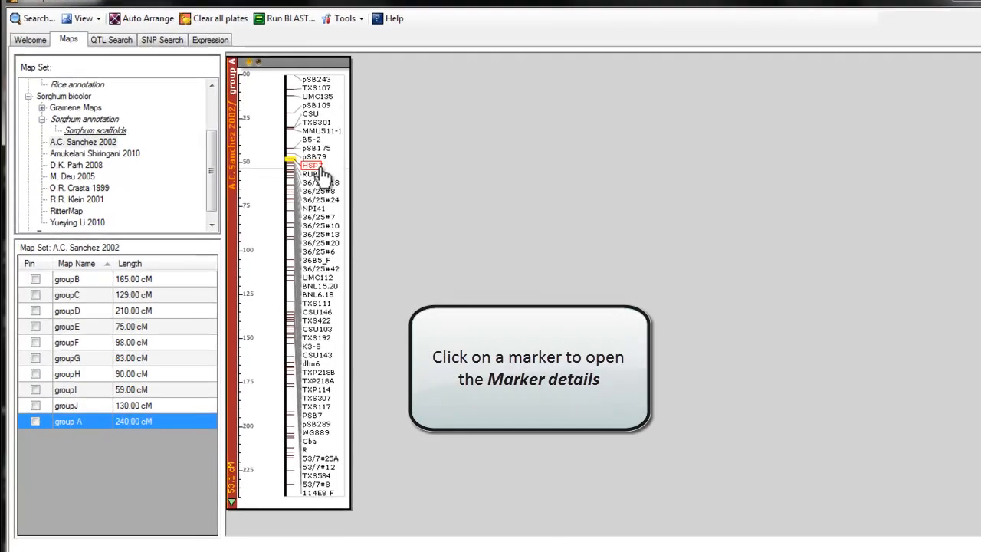
Step: Examine the basic properties and all locations of marker HSP7 on the group A plate, and close its details
{"action": "left_click", "coordinate": [317, 170]}
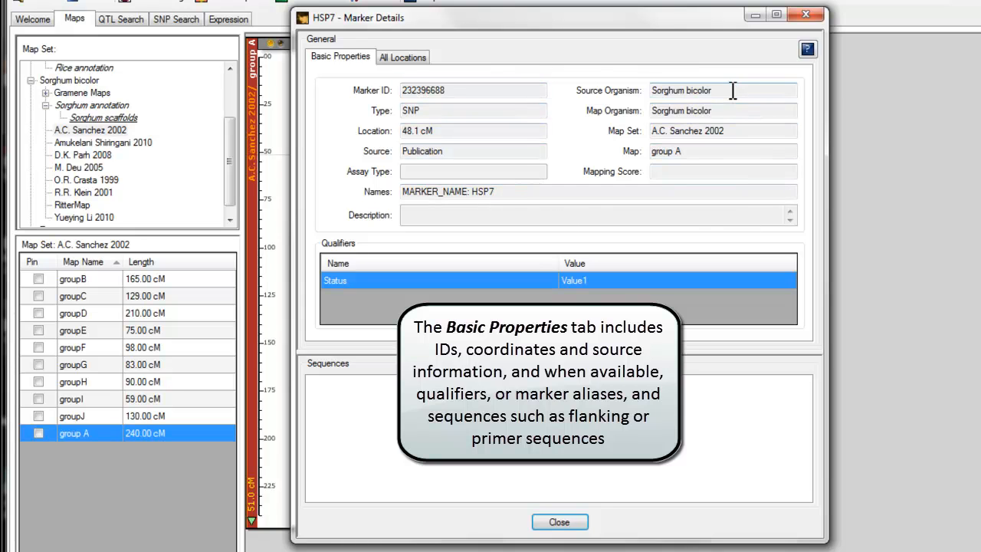
{"action": "left_click", "coordinate": [412, 62]}
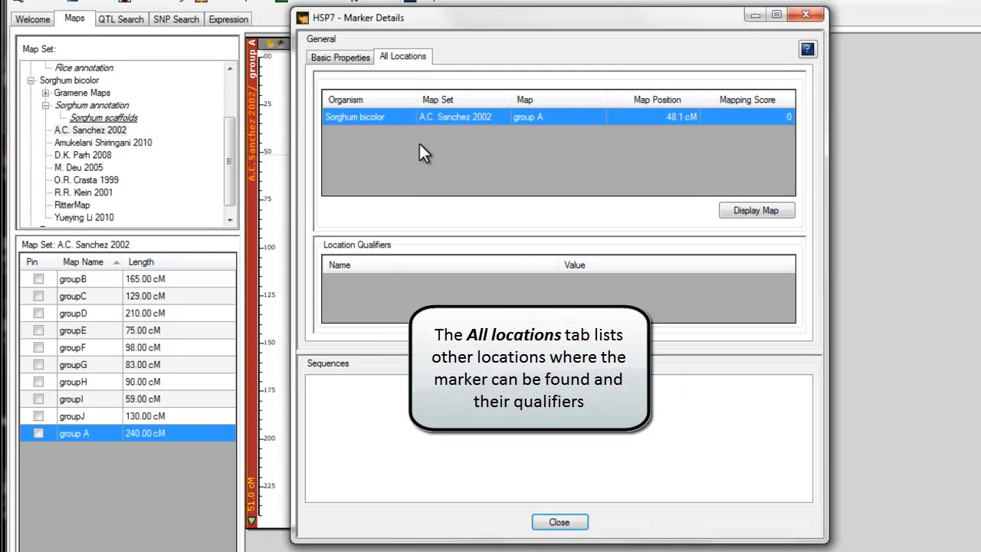
{"action": "left_click", "coordinate": [562, 523]}
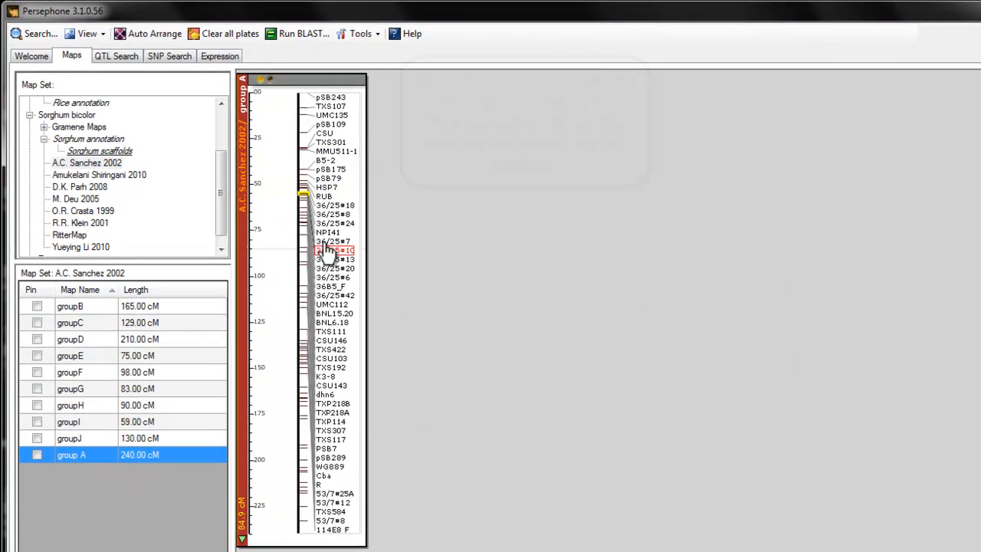
Step: Create a new track named SSR on the group A plate, filtered to the SSR marker type
{"action": "scroll", "coordinate": [325, 239], "scroll_direction": "up", "scroll_amount": 3}
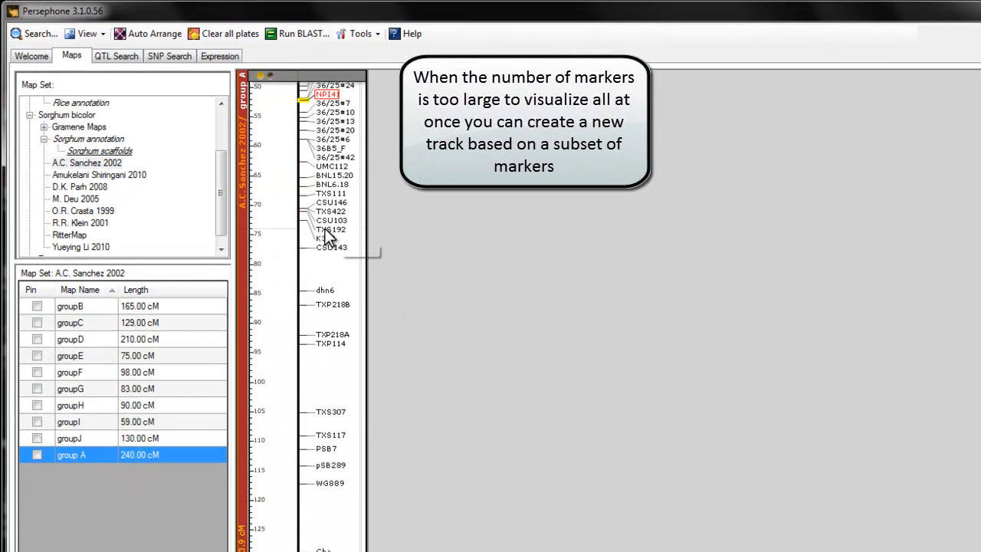
{"action": "scroll", "coordinate": [325, 239], "scroll_direction": "down", "scroll_amount": 3}
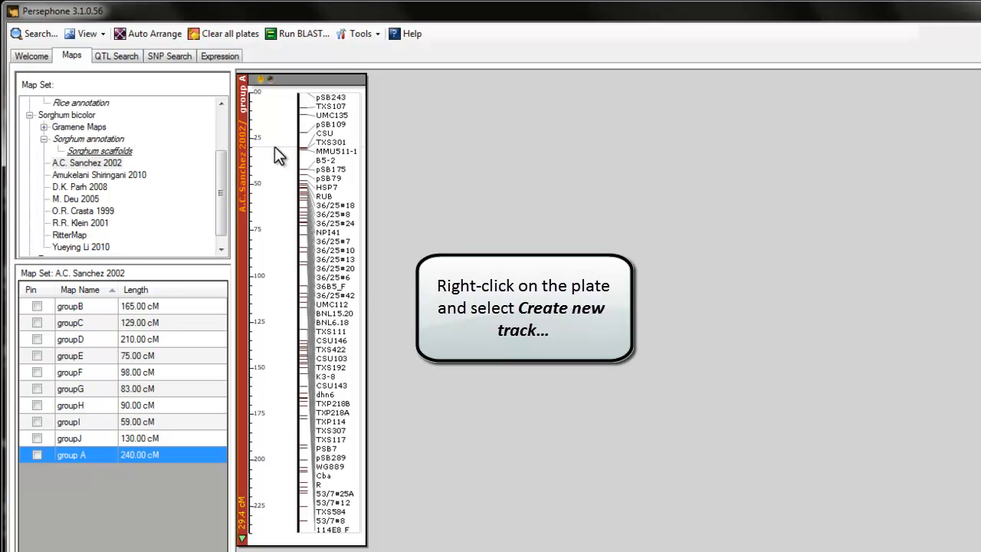
{"action": "right_click", "coordinate": [274, 147]}
{"action": "left_click", "coordinate": [296, 155]}
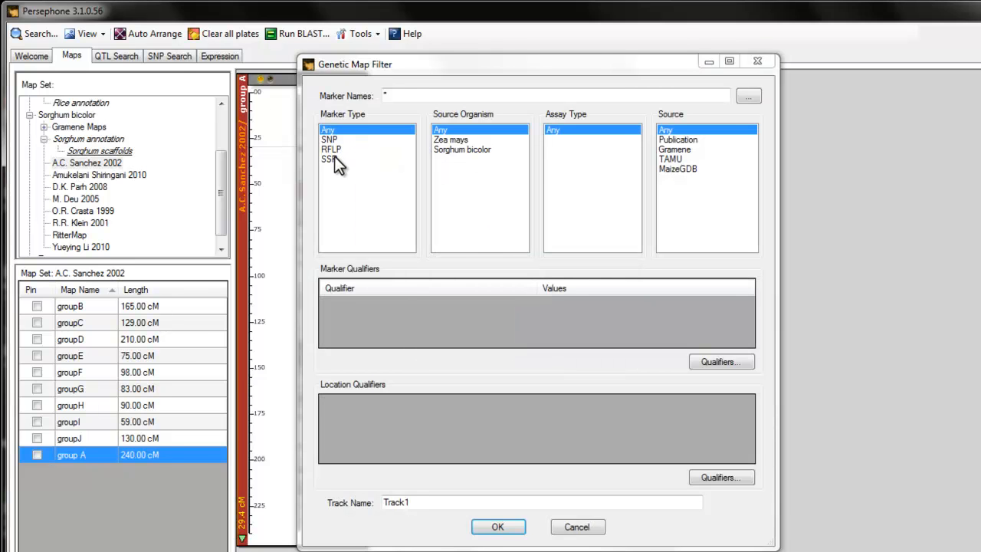
{"action": "left_click", "coordinate": [335, 159]}
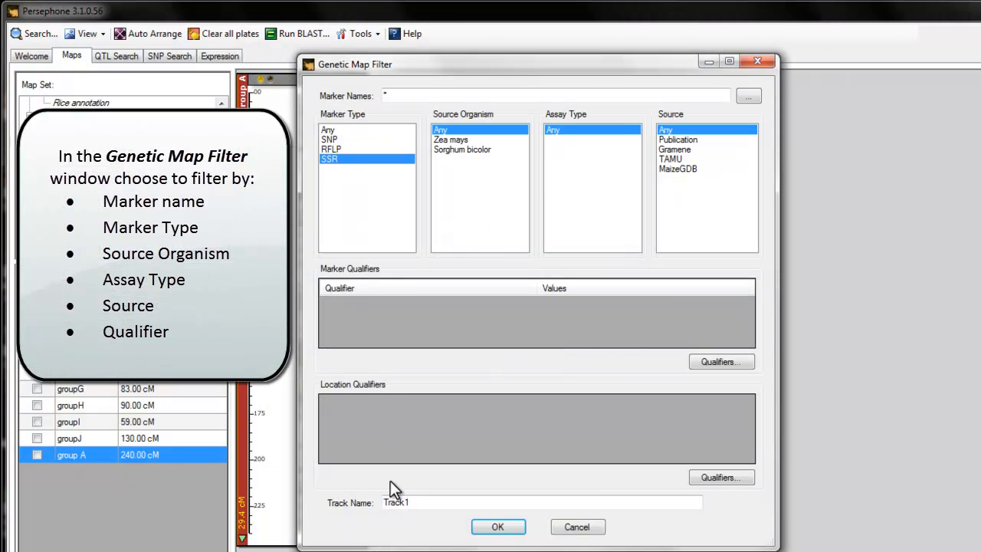
{"action": "left_click_drag", "start_coordinate": [426, 503], "coordinate": [348, 504]}
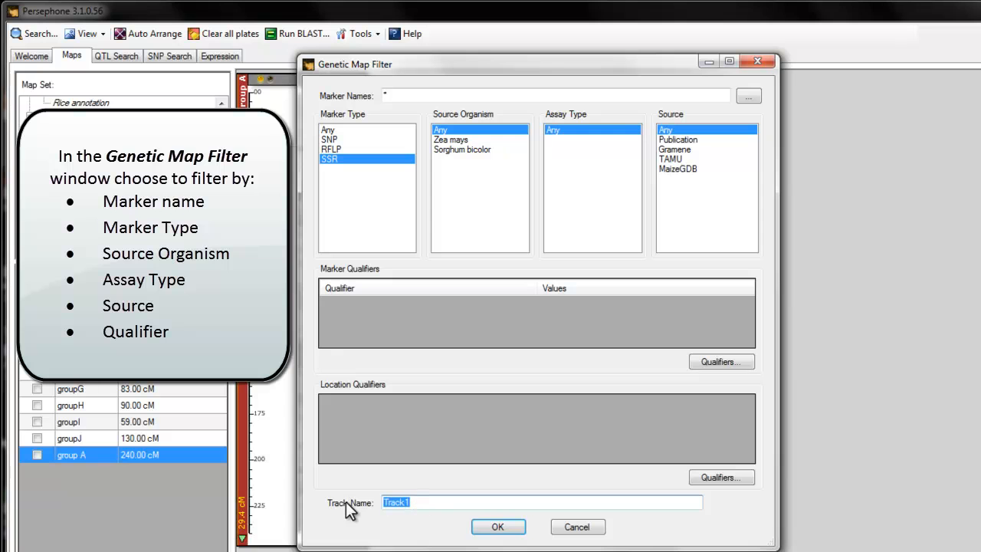
{"action": "type", "text": "SSR"}
{"action": "left_click", "coordinate": [506, 529]}
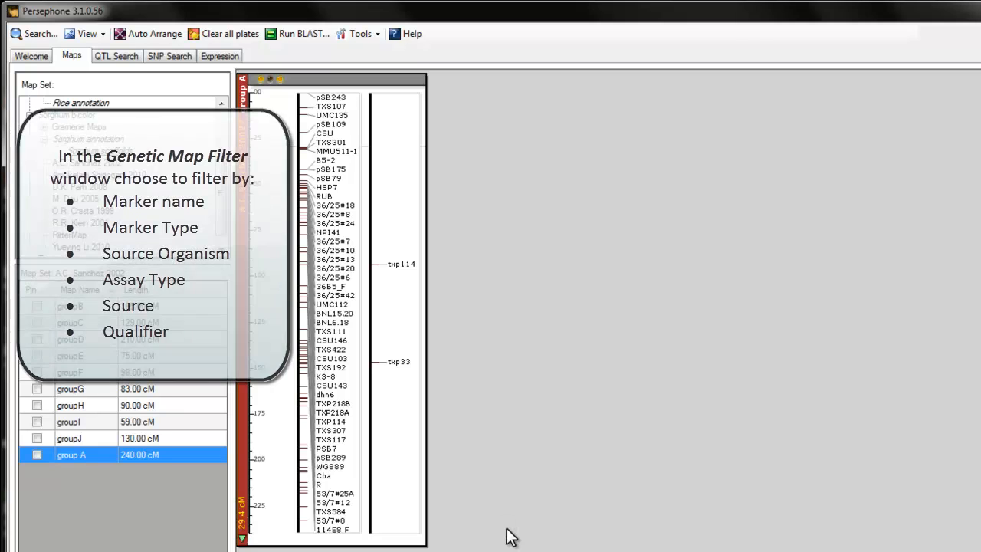
Step: Create a new track named tx on the group A plate, filtered to marker names tx* with marker type Any
{"action": "right_click", "coordinate": [277, 161]}
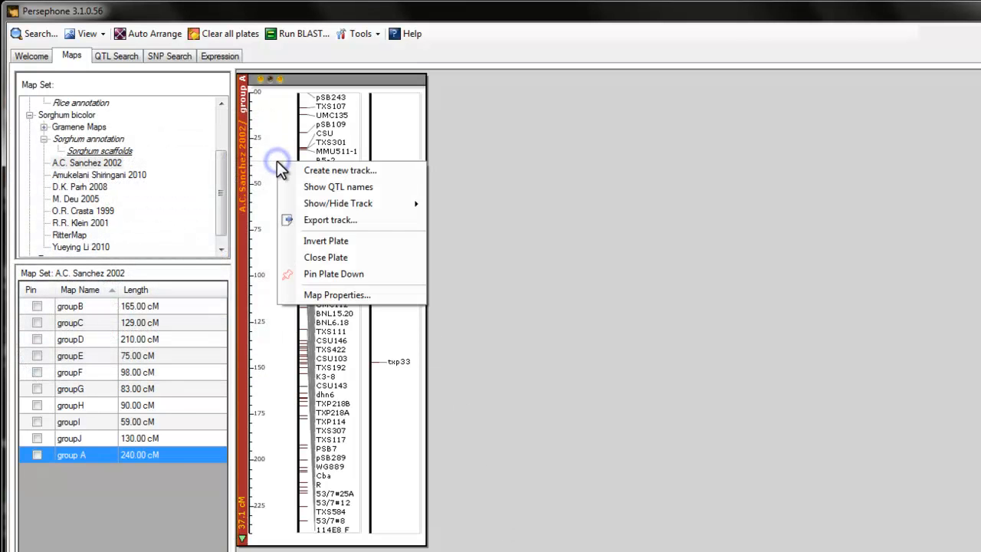
{"action": "left_click", "coordinate": [312, 170]}
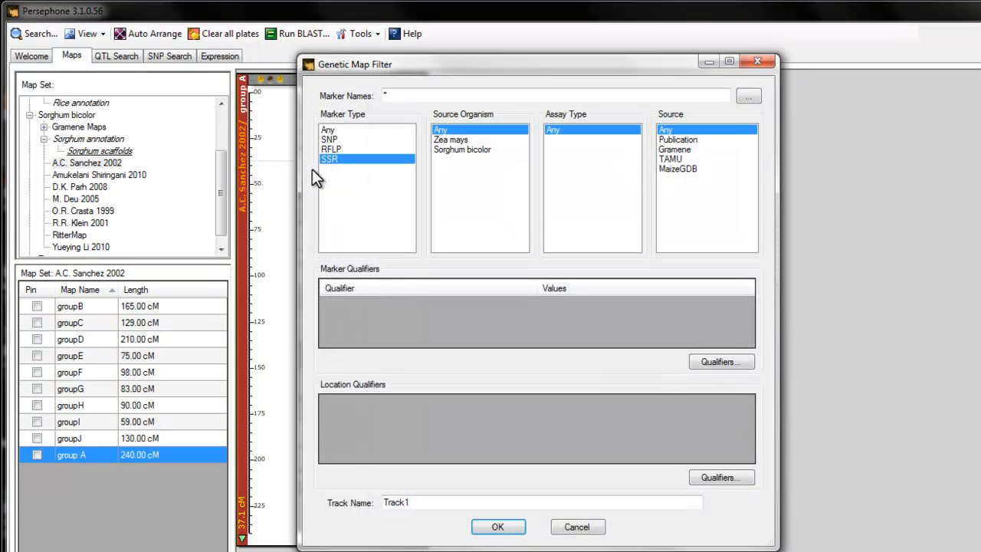
{"action": "left_click", "coordinate": [383, 95]}
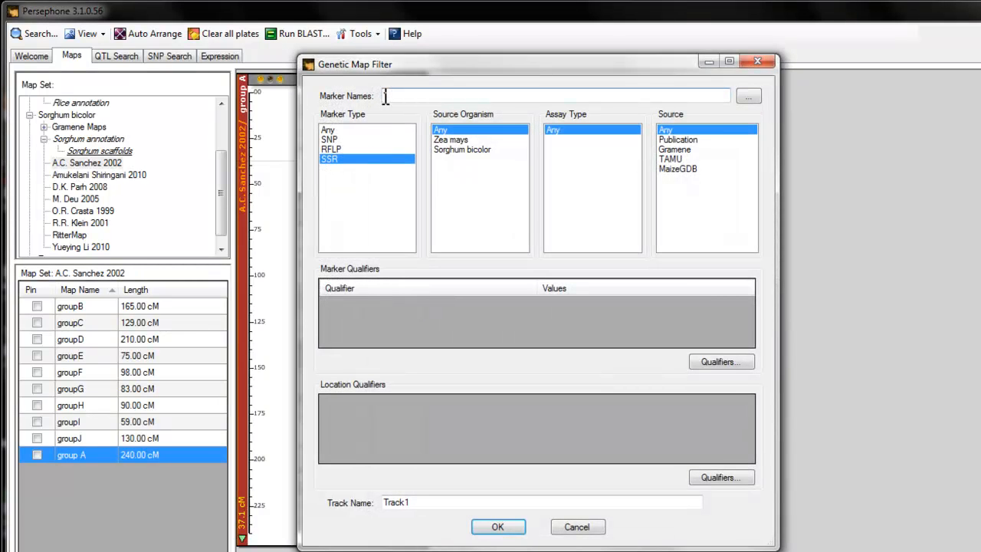
{"action": "type", "text": "tx*"}
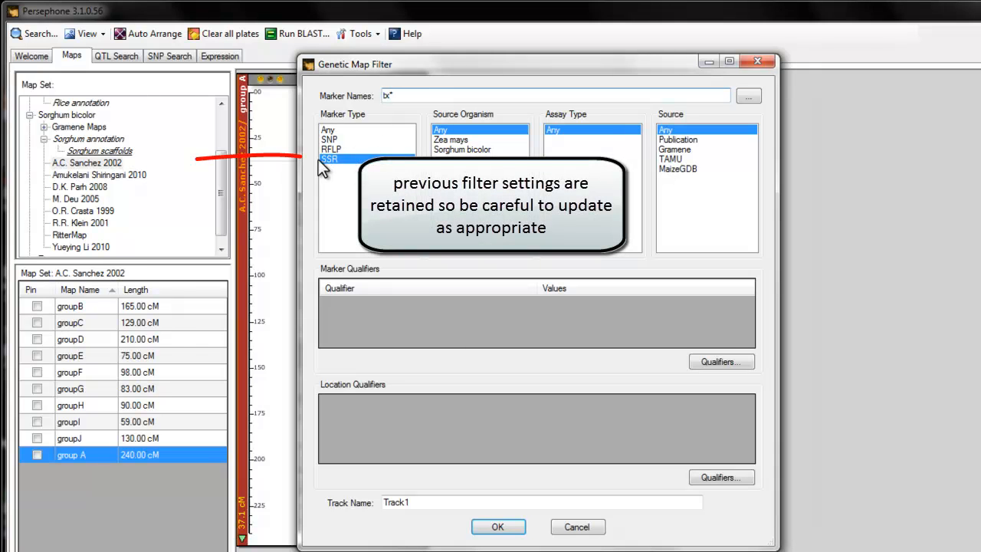
{"action": "left_click", "coordinate": [336, 132]}
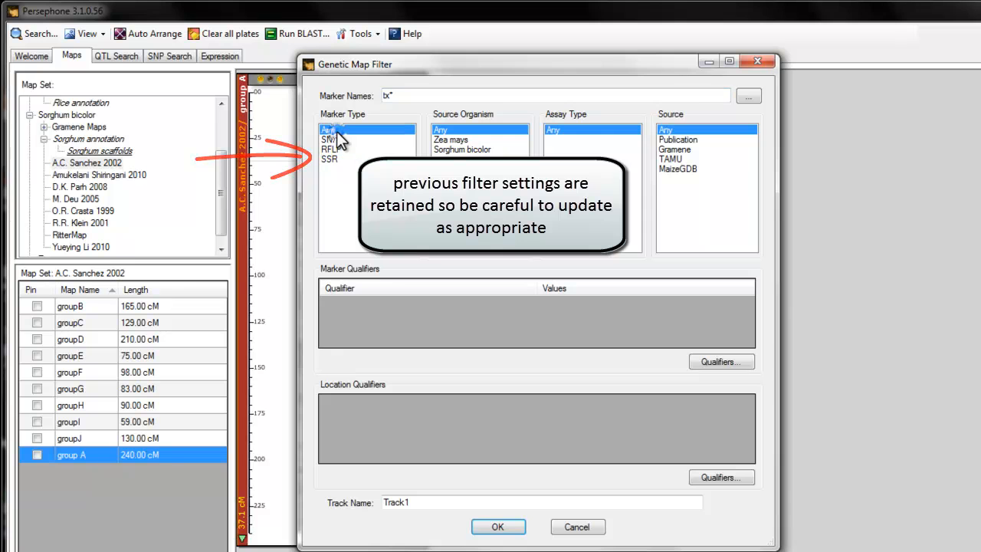
{"action": "left_click_drag", "start_coordinate": [417, 503], "coordinate": [330, 499]}
{"action": "type", "text": "tx"}
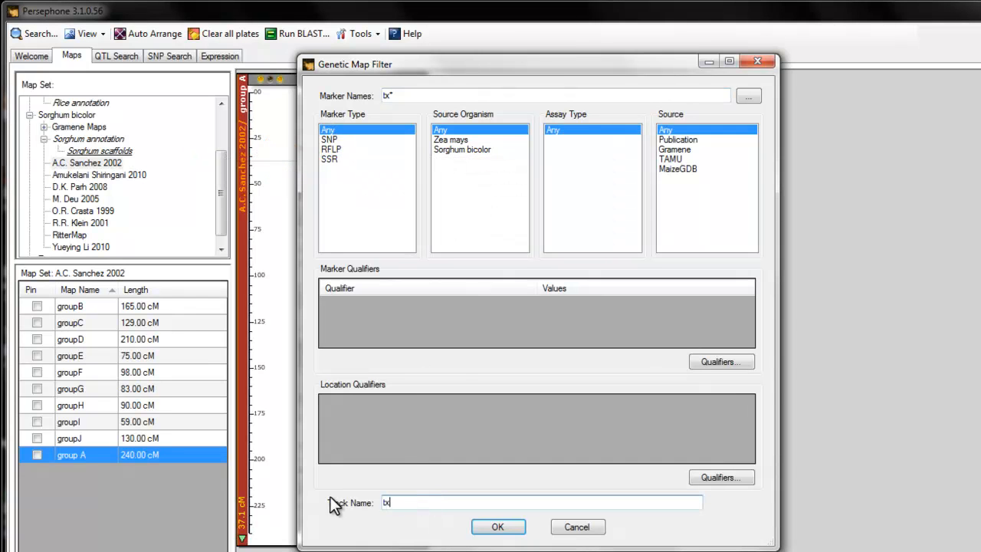
{"action": "left_click", "coordinate": [502, 526]}
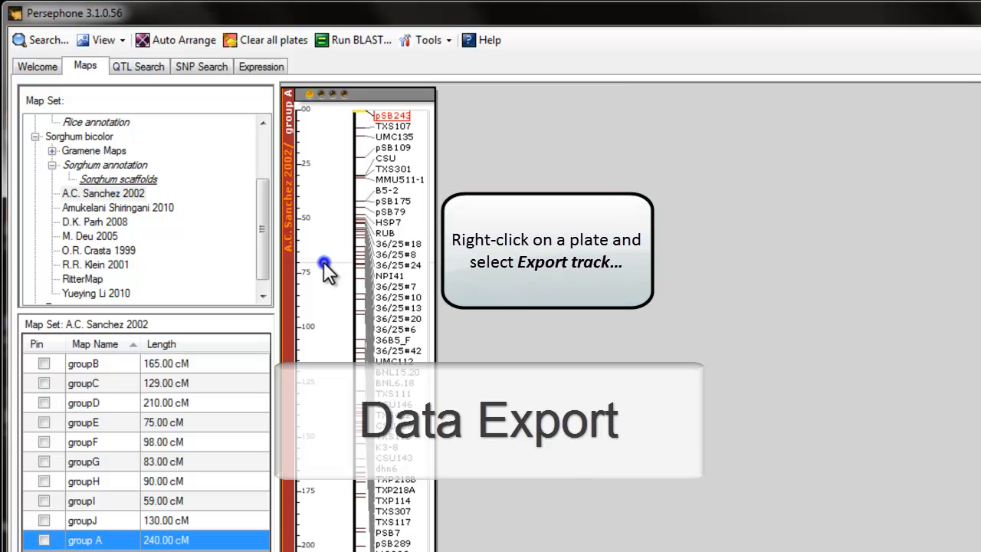
Step: Open the track export for the group A plate and exclude the Marker Type, Source and Source Organism fields
{"action": "right_click", "coordinate": [324, 262]}
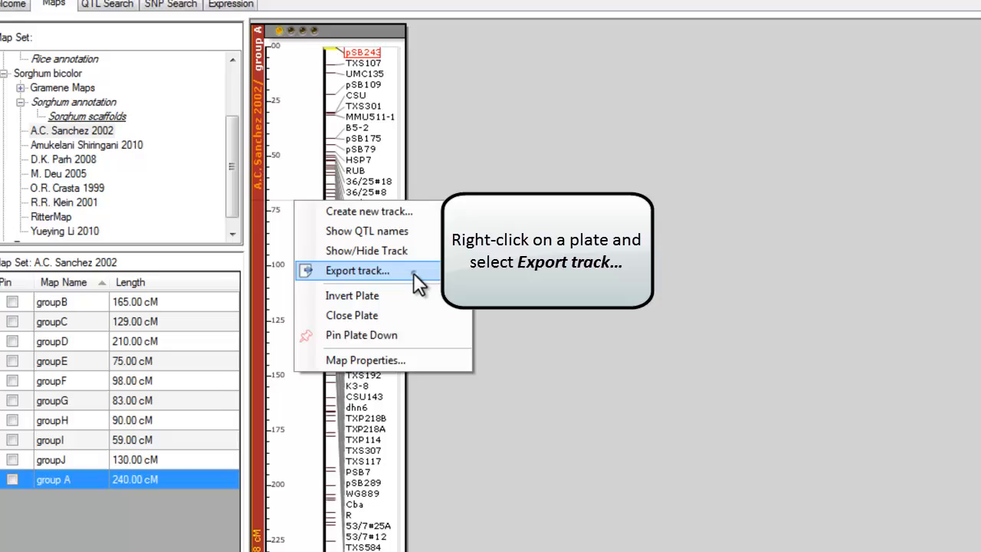
{"action": "left_click", "coordinate": [429, 316]}
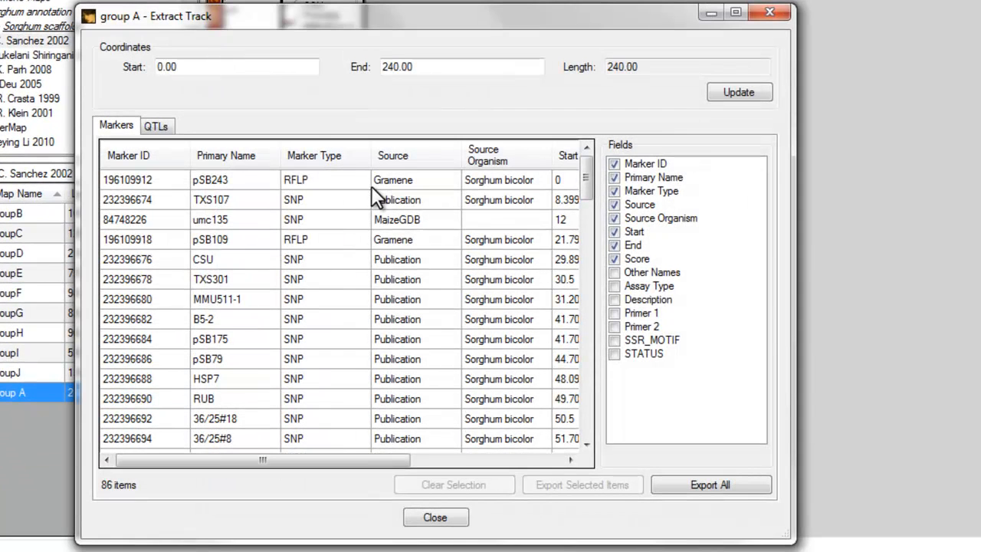
{"action": "left_click", "coordinate": [615, 194]}
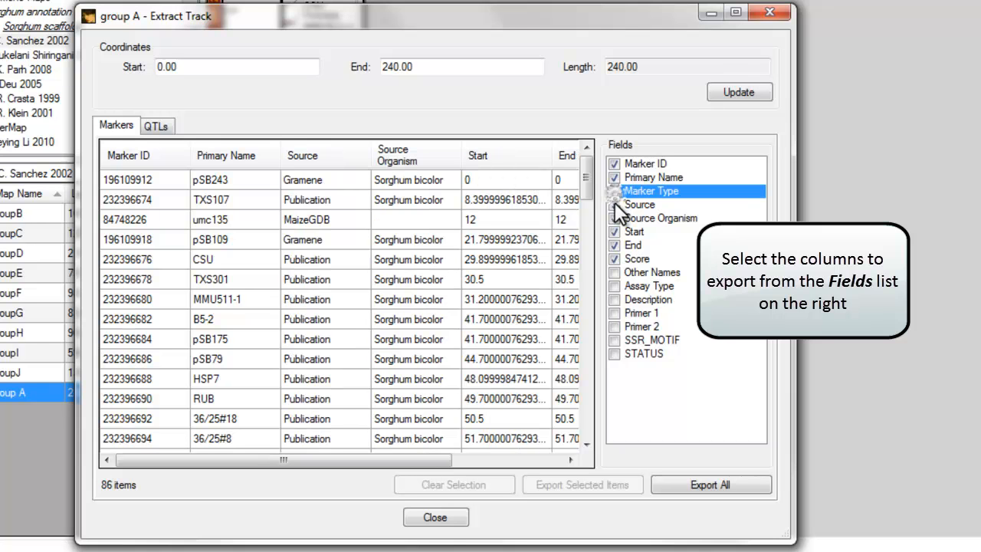
{"action": "left_click", "coordinate": [615, 202]}
{"action": "left_click", "coordinate": [615, 218]}
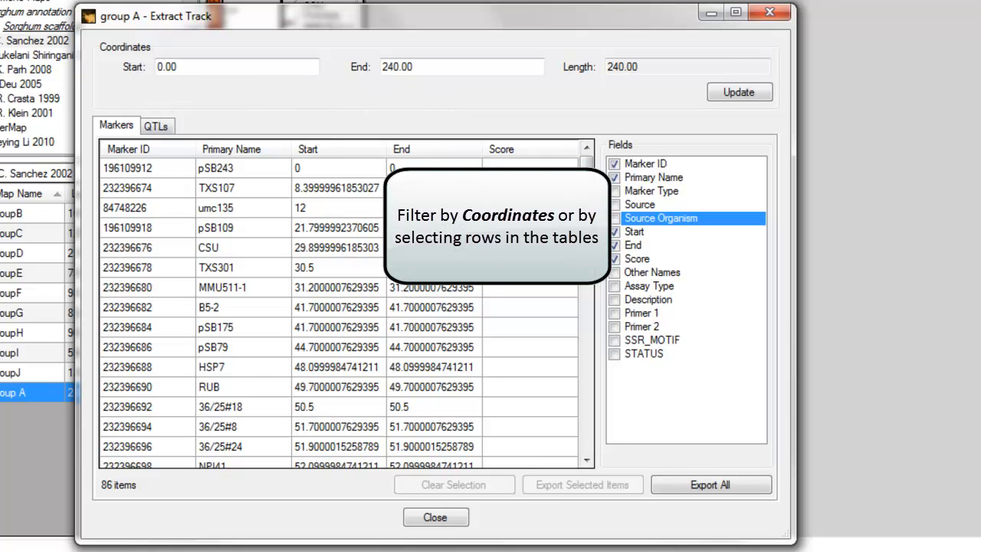
Step: Select markers umc135, TXS301, B5-2 and pSB175 in the export table, and clear the selection
{"action": "left_click", "coordinate": [110, 210]}
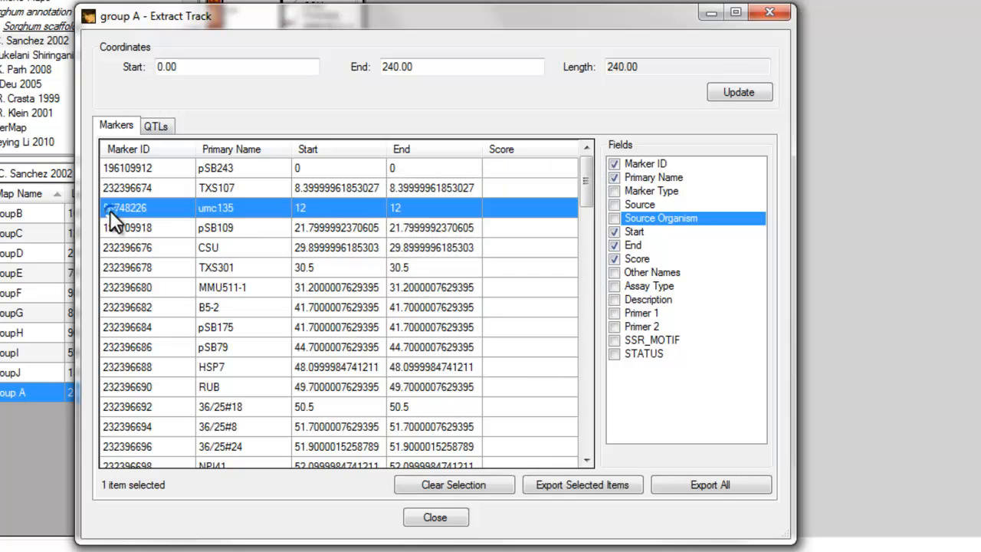
{"action": "left_click", "coordinate": [135, 269], "text": "ctrl"}
{"action": "left_click", "coordinate": [132, 307], "text": "ctrl"}
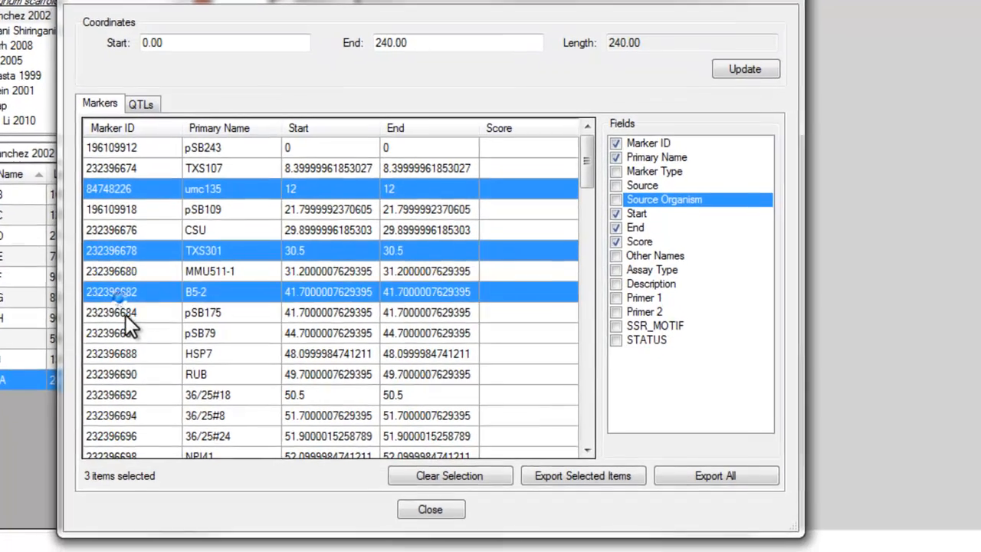
{"action": "left_click", "coordinate": [131, 327], "text": "ctrl"}
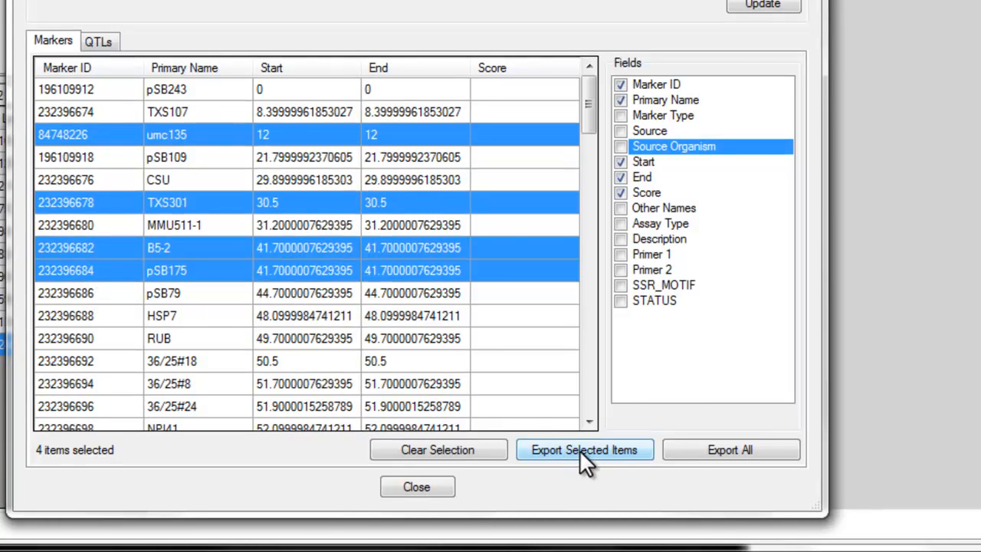
{"action": "left_click", "coordinate": [498, 449]}
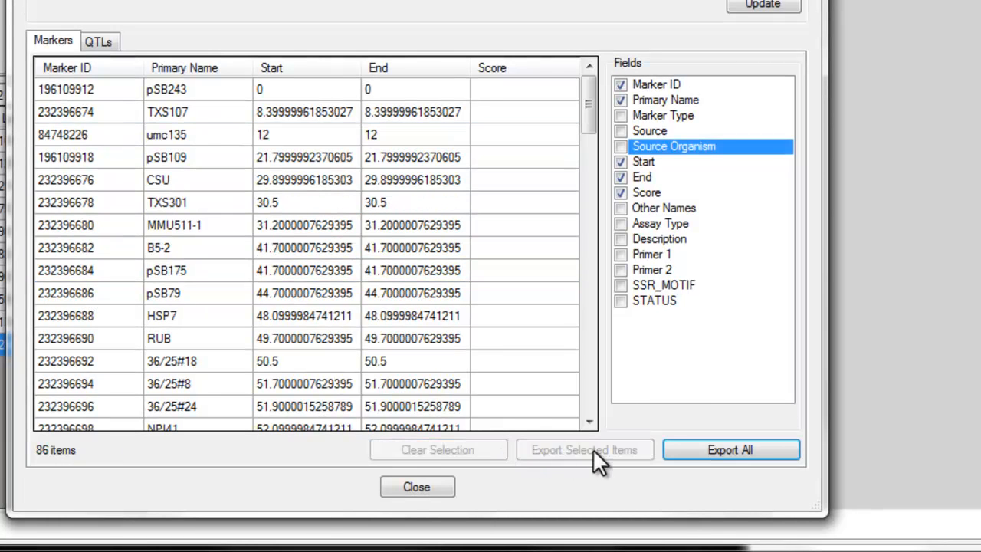
Step: Start exporting all group A markers as a tab-separated values file, cancel the save, and close the track export
{"action": "left_click", "coordinate": [703, 448]}
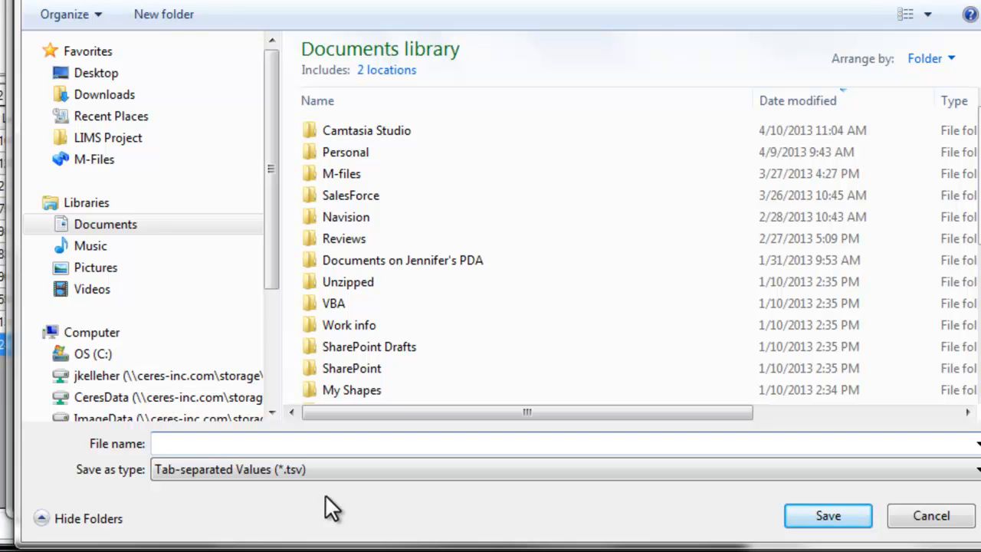
{"action": "left_click", "coordinate": [933, 526]}
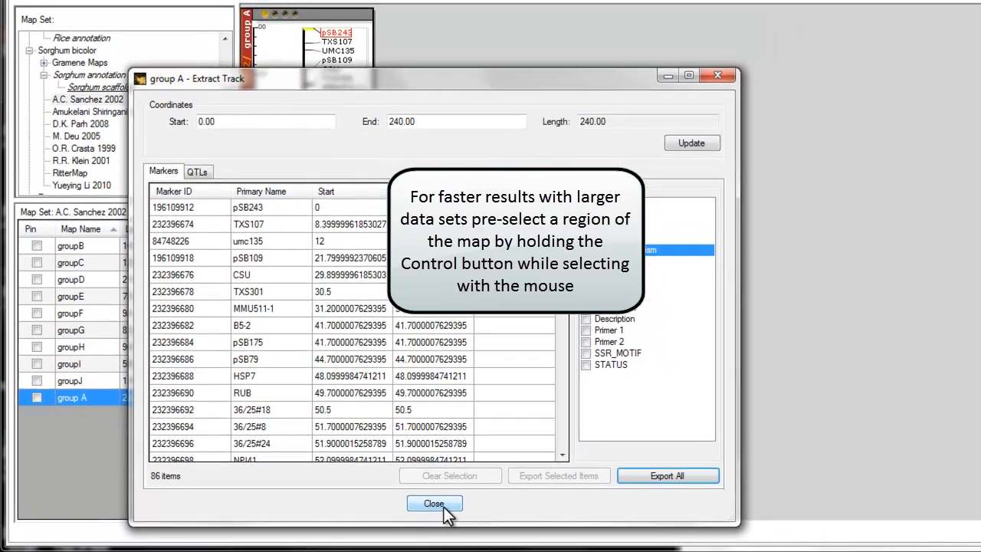
{"action": "left_click", "coordinate": [430, 495]}
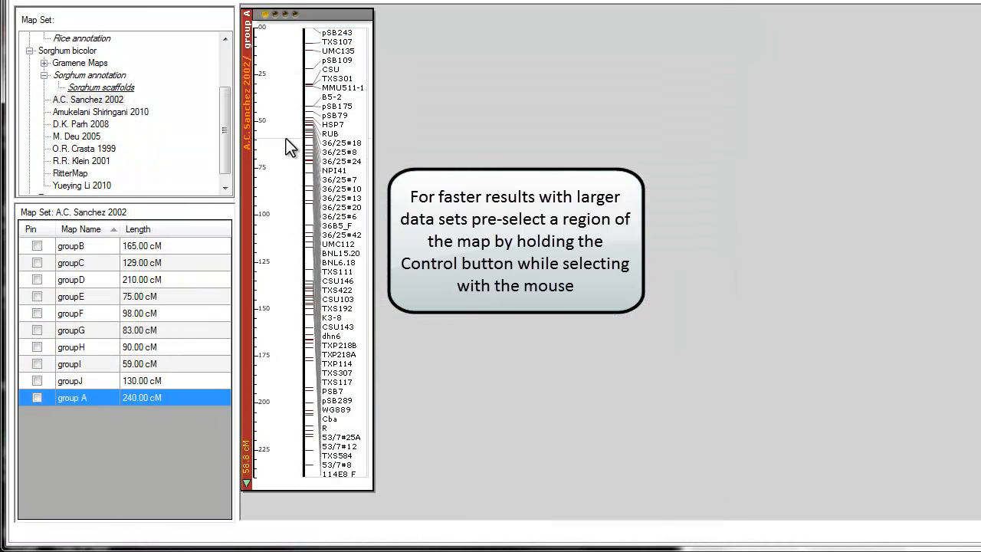
Step: Select a region about 34.7 cM long, from about 58 to 93 cM, on the group A plate and open its track export
{"action": "left_click_drag", "start_coordinate": [284, 138], "coordinate": [280, 203]}
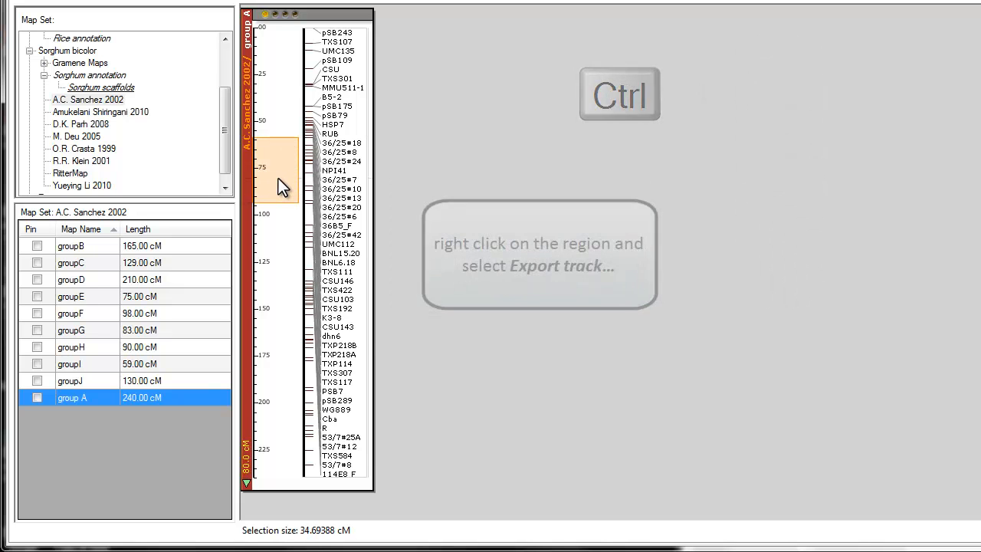
{"action": "right_click", "coordinate": [278, 178]}
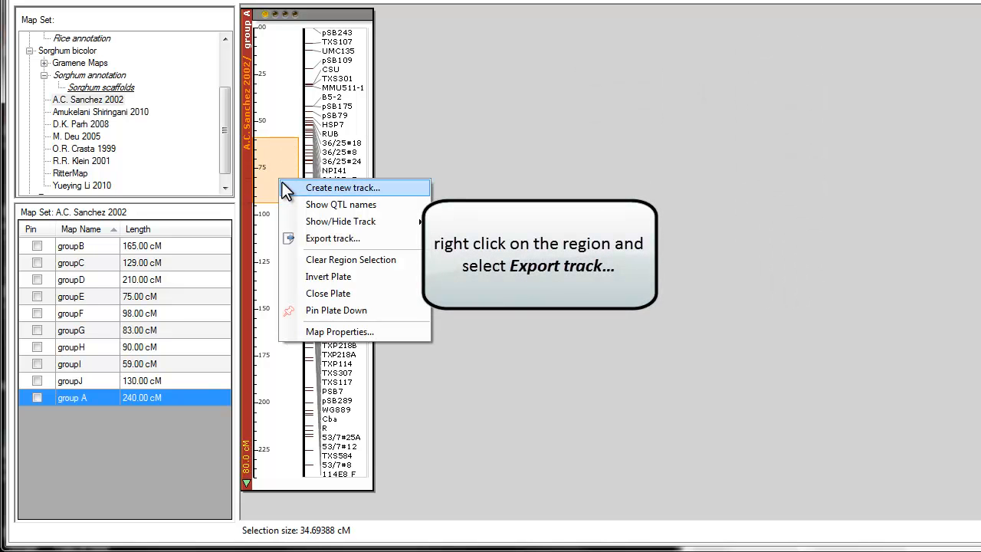
{"action": "left_click", "coordinate": [322, 238]}
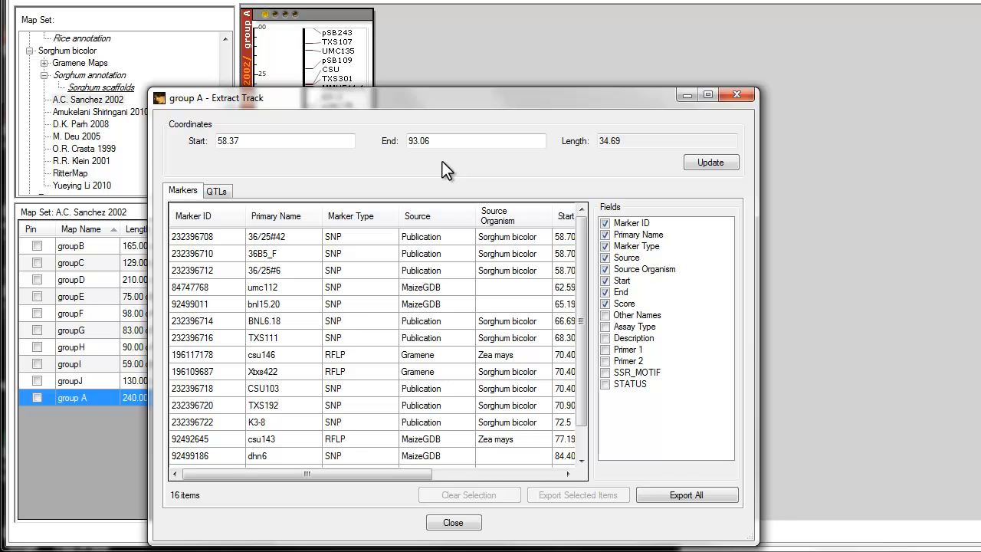
Step: Exclude the Source Organism and Source fields from the region's export, select marker umc112, and close the track export
{"action": "left_click", "coordinate": [605, 269]}
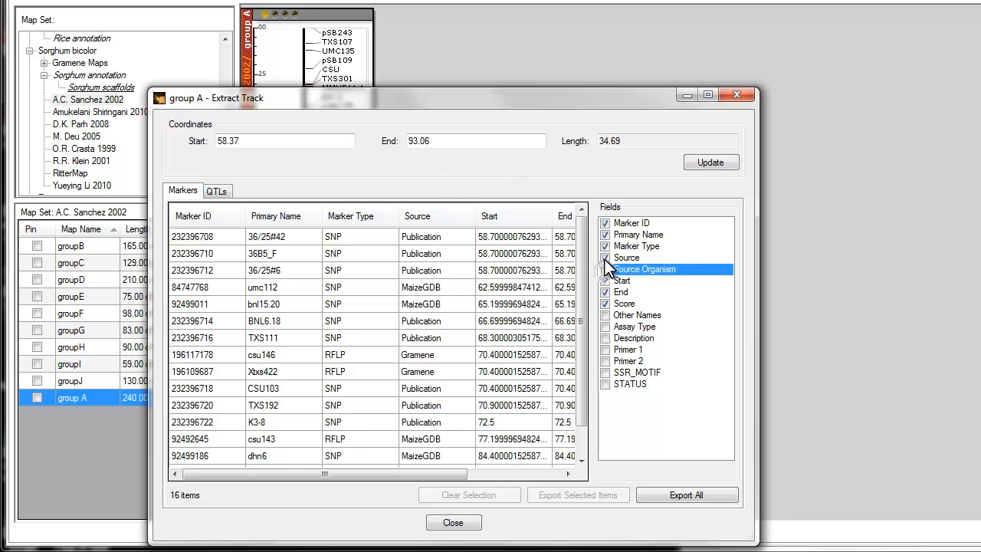
{"action": "left_click", "coordinate": [606, 258]}
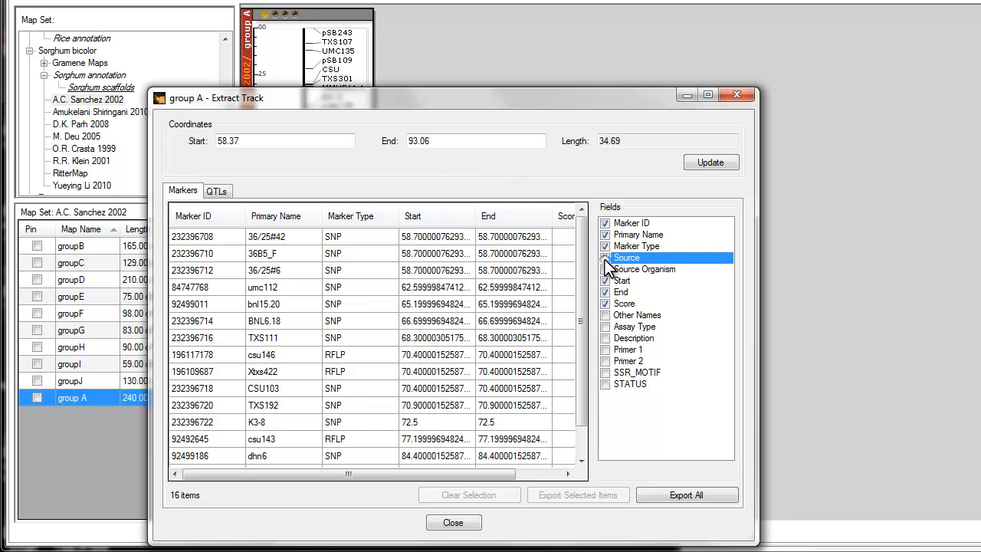
{"action": "left_click", "coordinate": [198, 274]}
{"action": "left_click", "coordinate": [198, 287]}
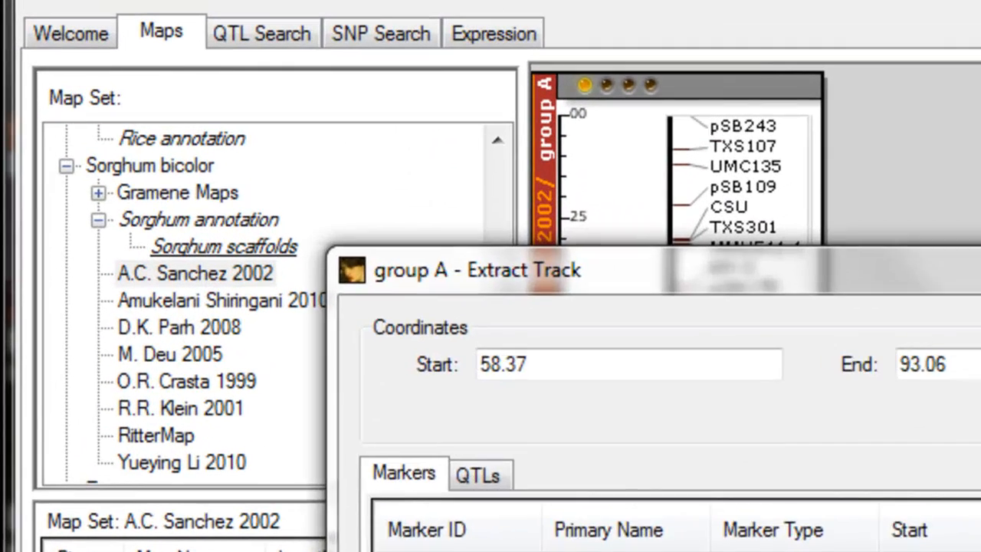
{"action": "left_click", "coordinate": [454, 522]}
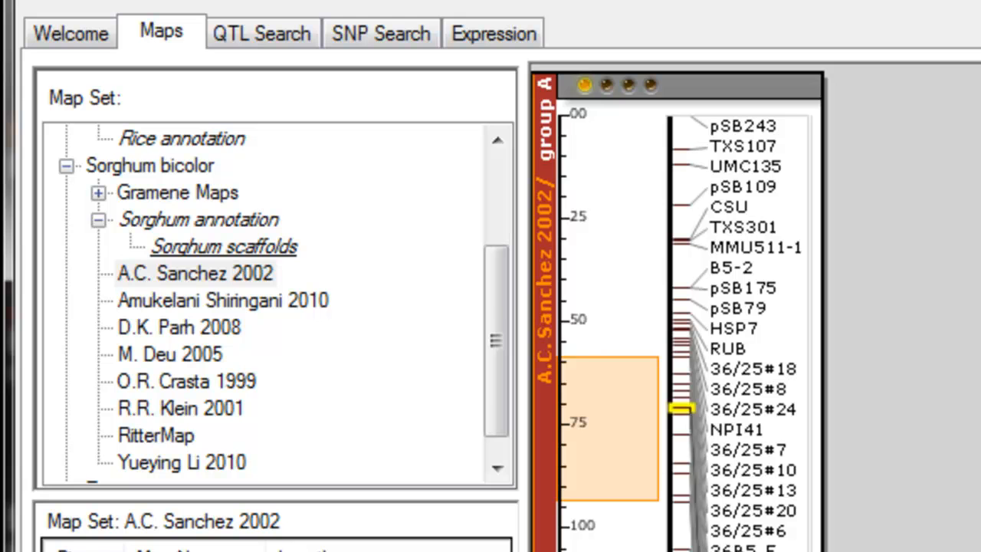
Step: Open Chr.1 from the Arabidopsis annotation v. 10 map set and bring up the track export for the whole chromosome
{"action": "left_click_drag", "start_coordinate": [499, 352], "coordinate": [499, 225]}
{"action": "left_click", "coordinate": [66, 192]}
{"action": "left_click", "coordinate": [159, 219]}
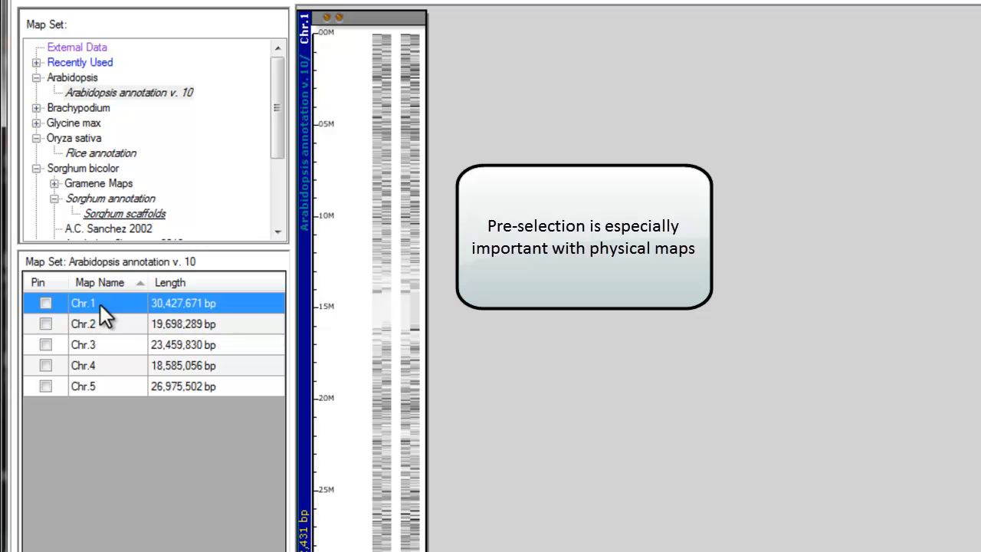
{"action": "right_click", "coordinate": [349, 216]}
{"action": "left_click", "coordinate": [404, 249]}
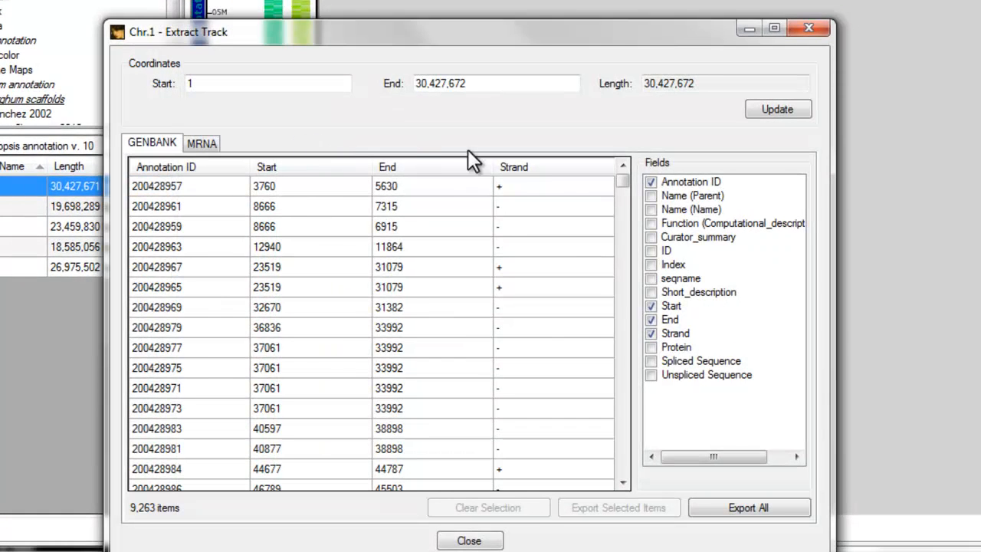
Step: Try to include the Name (Parent) field for the whole chromosome, cancel the data fetching, and close the track export
{"action": "left_click", "coordinate": [653, 196]}
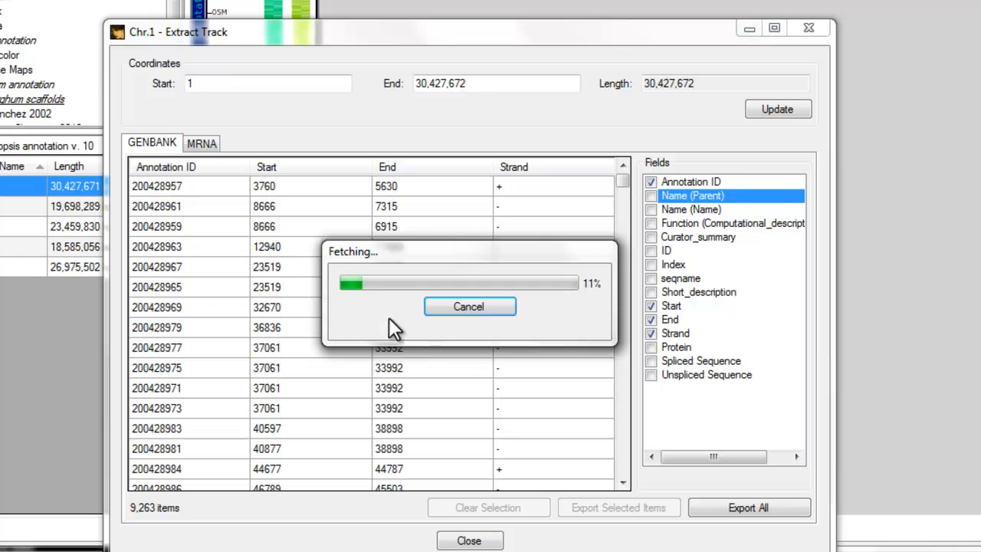
{"action": "left_click", "coordinate": [499, 308]}
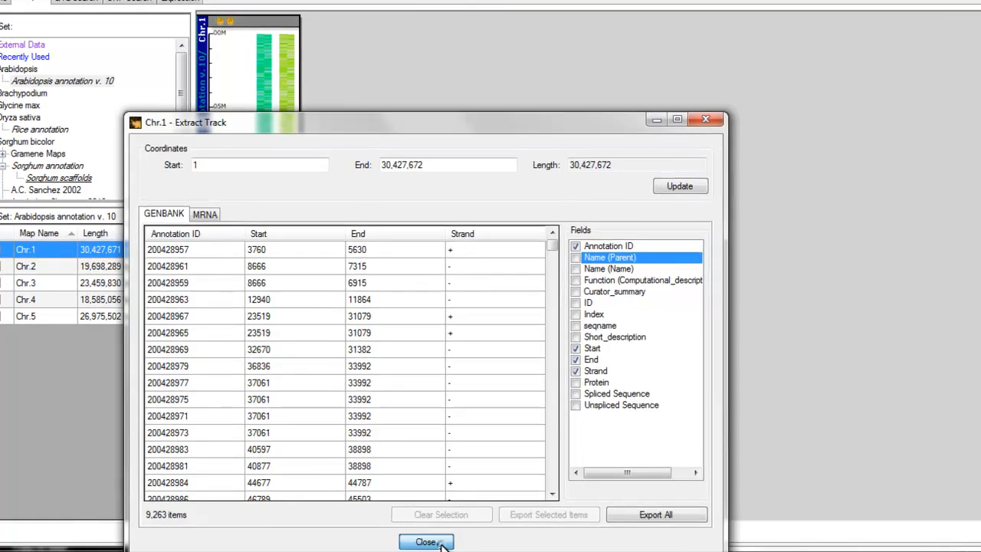
{"action": "left_click", "coordinate": [426, 542]}
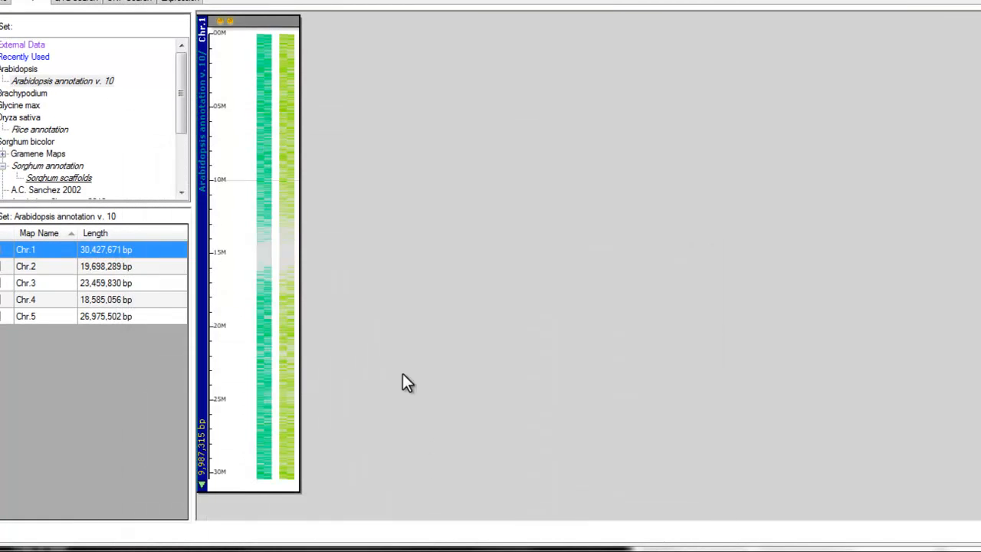
Step: Open the track export for a region of about 2.69 million bp, starting near 5.7M on Chr.1, and include the Name (Parent) field
{"action": "left_click_drag", "start_coordinate": [237, 121], "coordinate": [235, 159]}
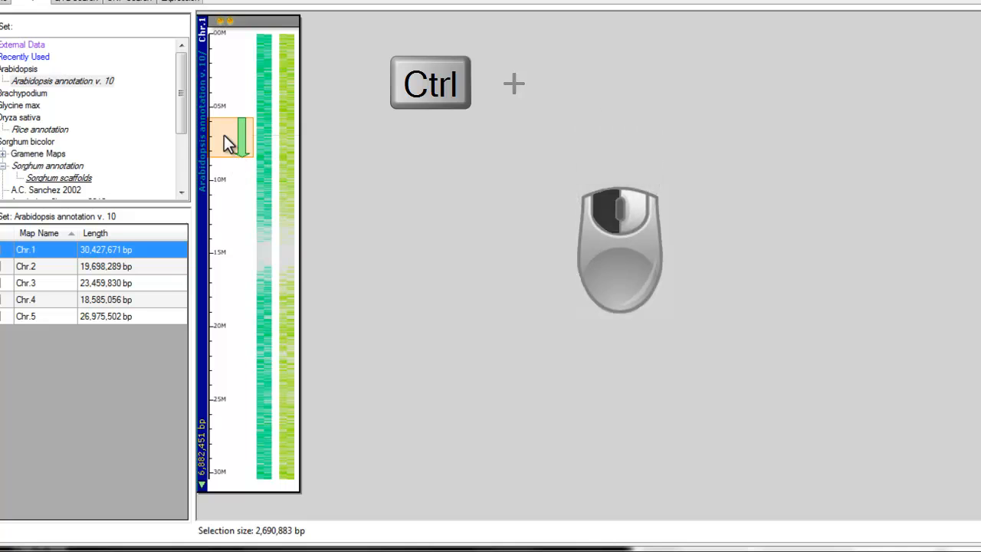
{"action": "right_click", "coordinate": [225, 135]}
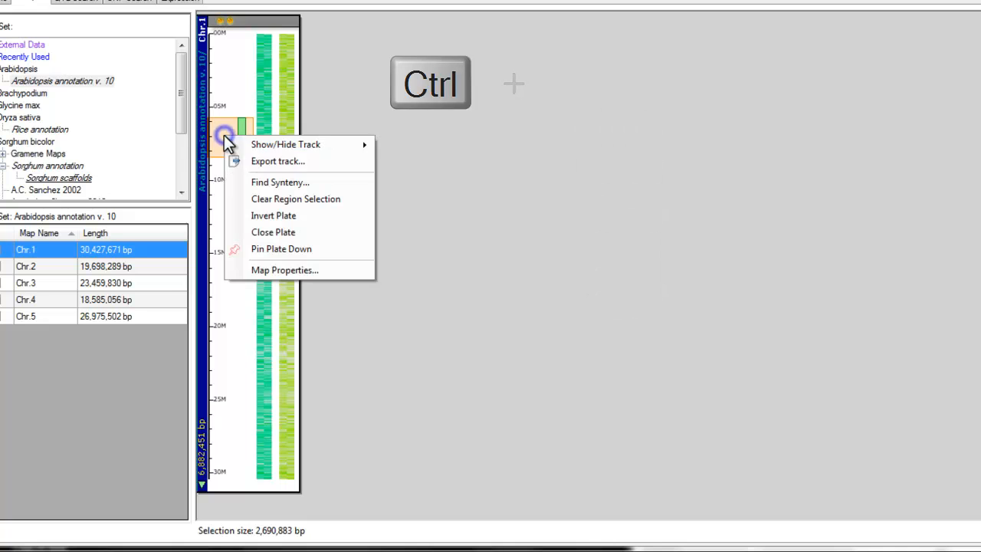
{"action": "left_click", "coordinate": [254, 161]}
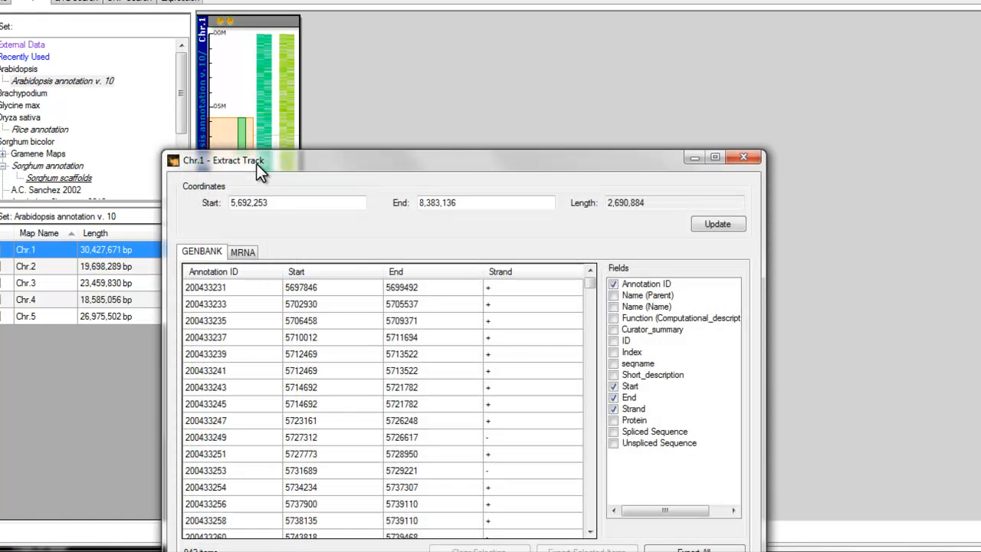
{"action": "left_click_drag", "start_coordinate": [349, 156], "coordinate": [457, 81]}
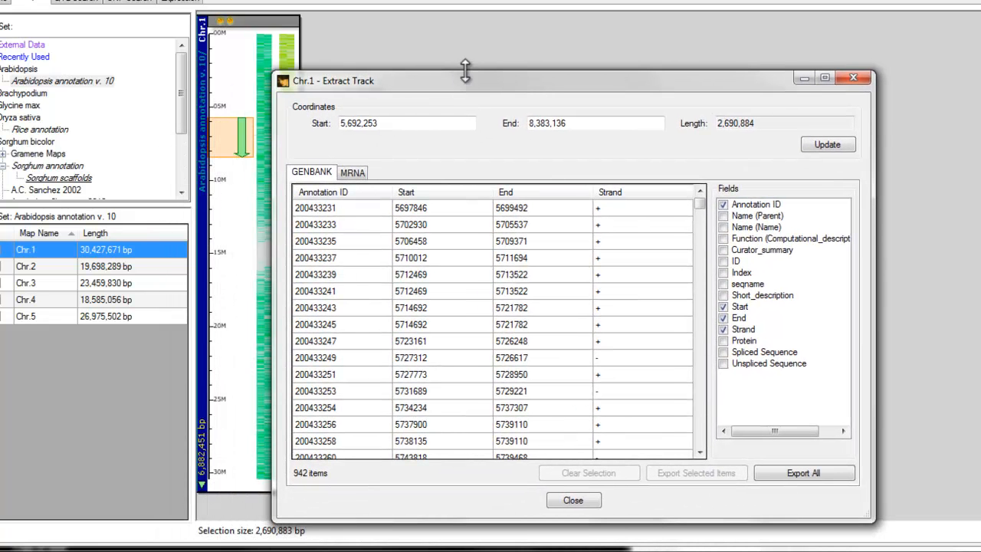
{"action": "left_click", "coordinate": [724, 218]}
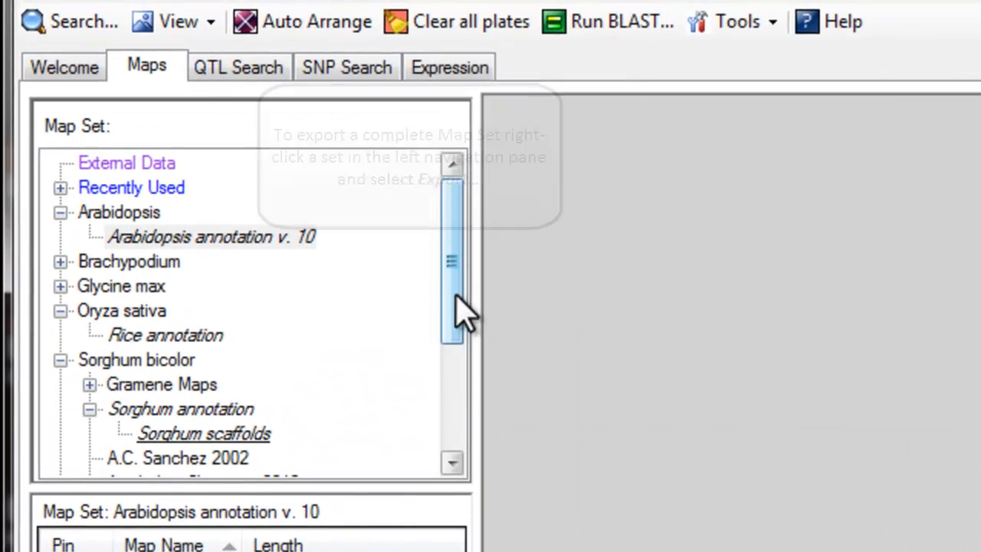
Step: Bring up the marker export for the complete 2010 map set listed last under Sorghum bicolor
{"action": "left_click_drag", "start_coordinate": [457, 291], "coordinate": [457, 441]}
{"action": "right_click", "coordinate": [138, 435]}
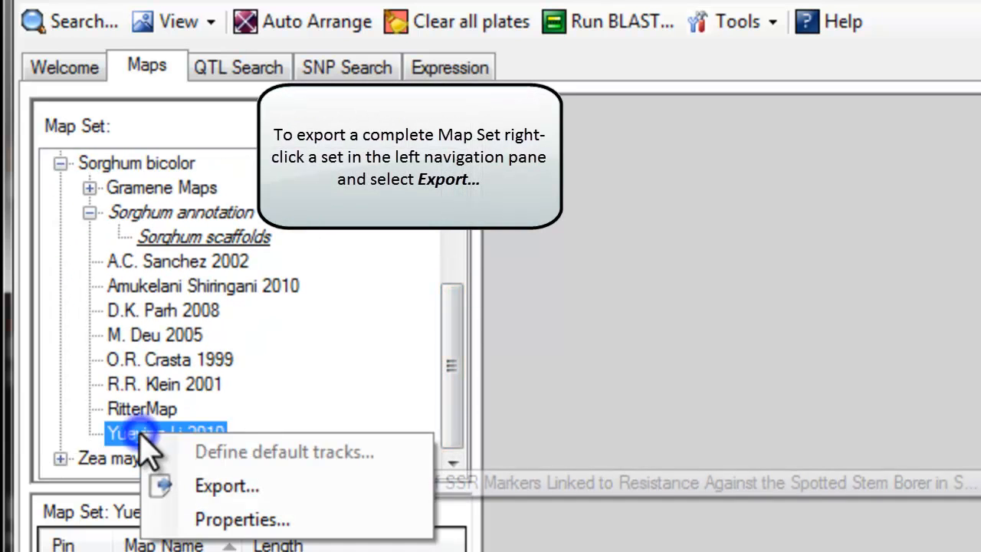
{"action": "left_click", "coordinate": [207, 491]}
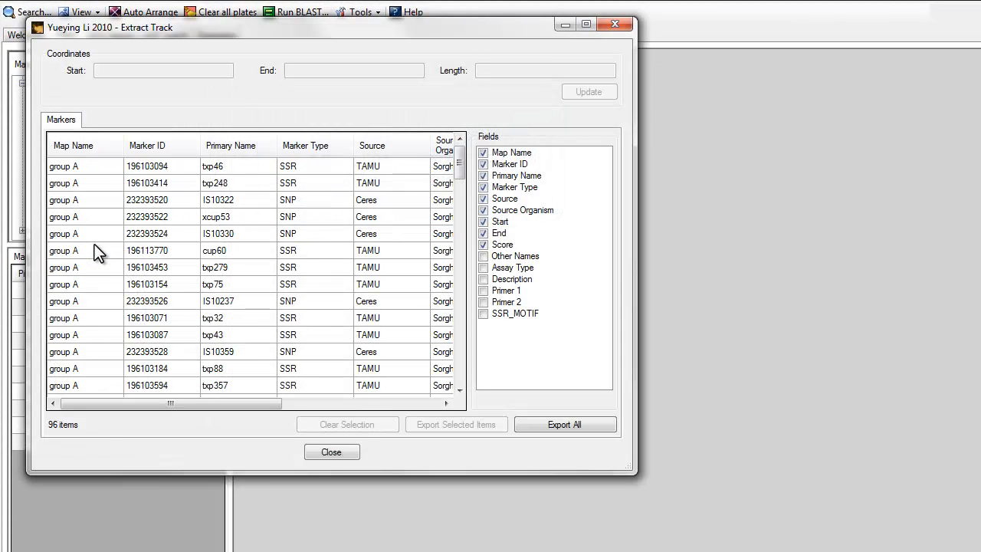
Step: Select the group A markers from cup60 through IS10359, clear the selection, and close the track export
{"action": "left_click", "coordinate": [94, 247]}
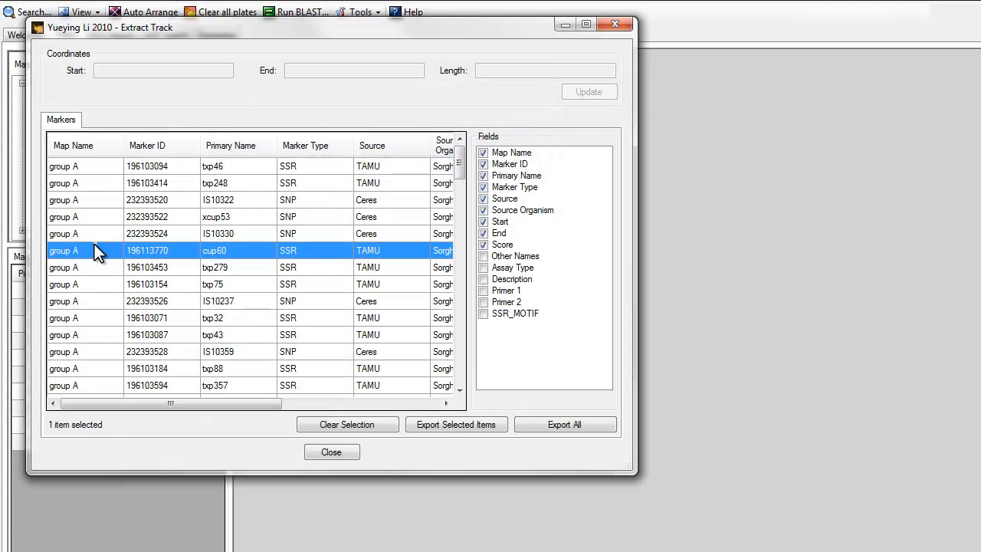
{"action": "left_click", "coordinate": [88, 345], "text": "shift"}
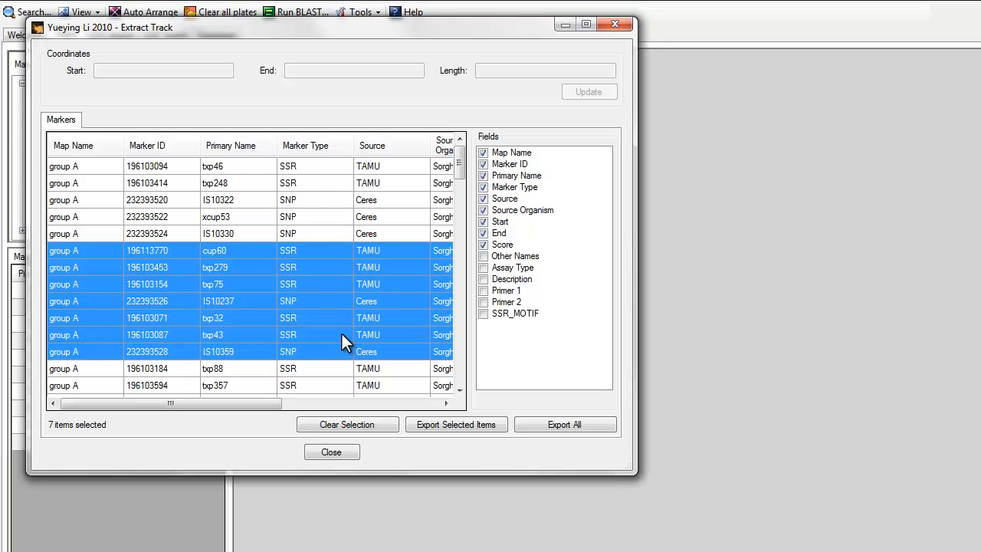
{"action": "left_click", "coordinate": [384, 425]}
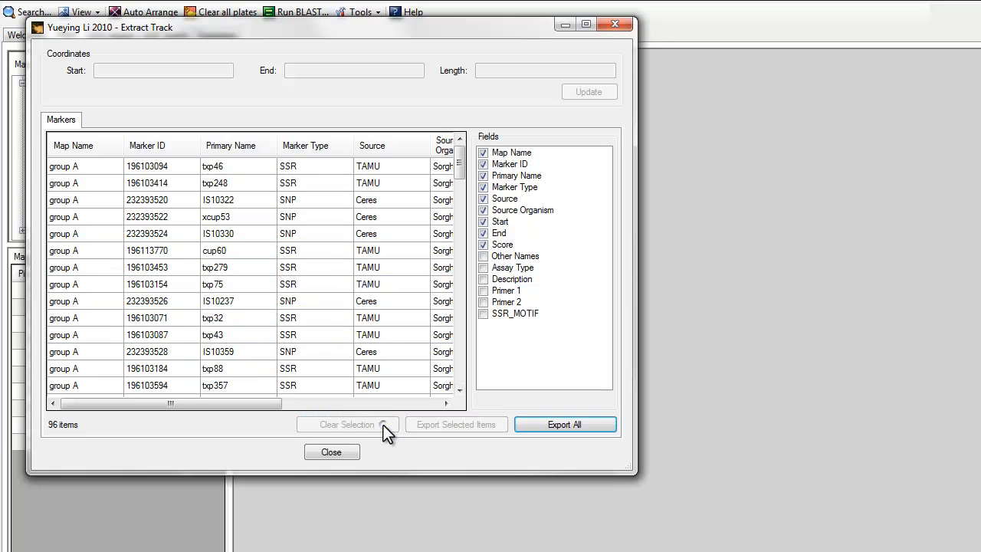
{"action": "left_click", "coordinate": [332, 453]}
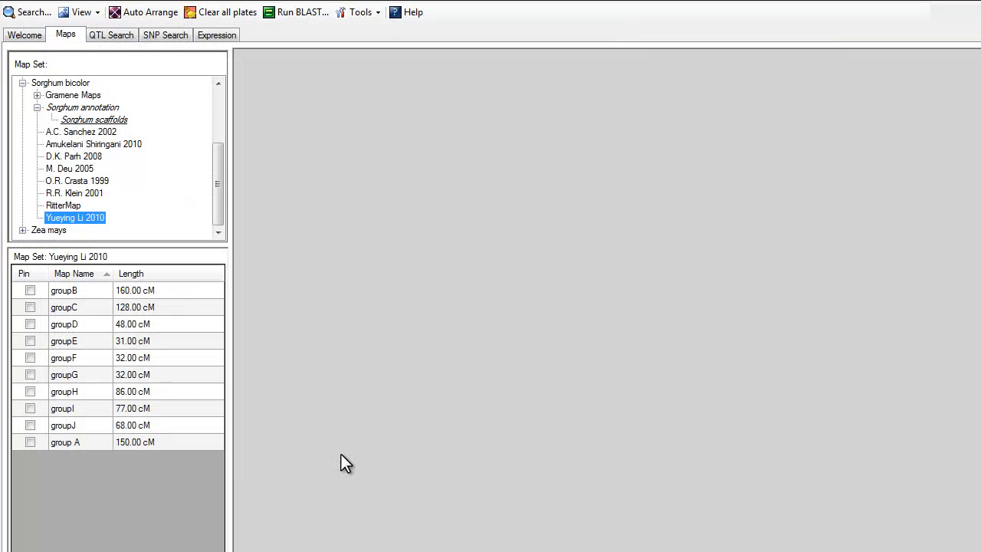